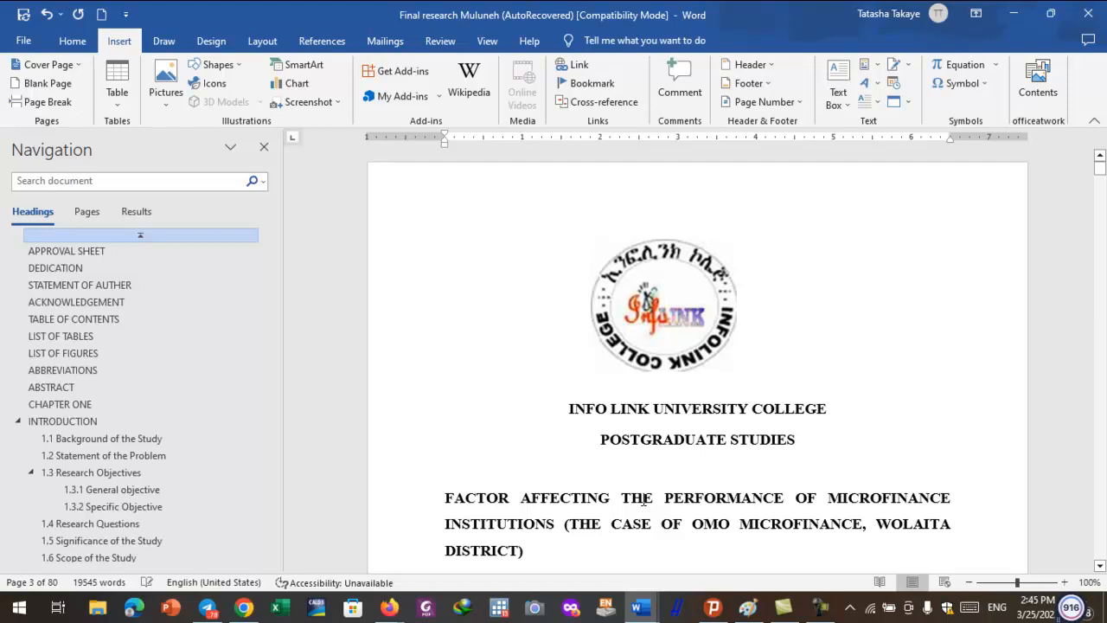
Examine the thesis cover page and inner title page, reading on as far as the approval sheet
scroll(620, 508, down, 1)
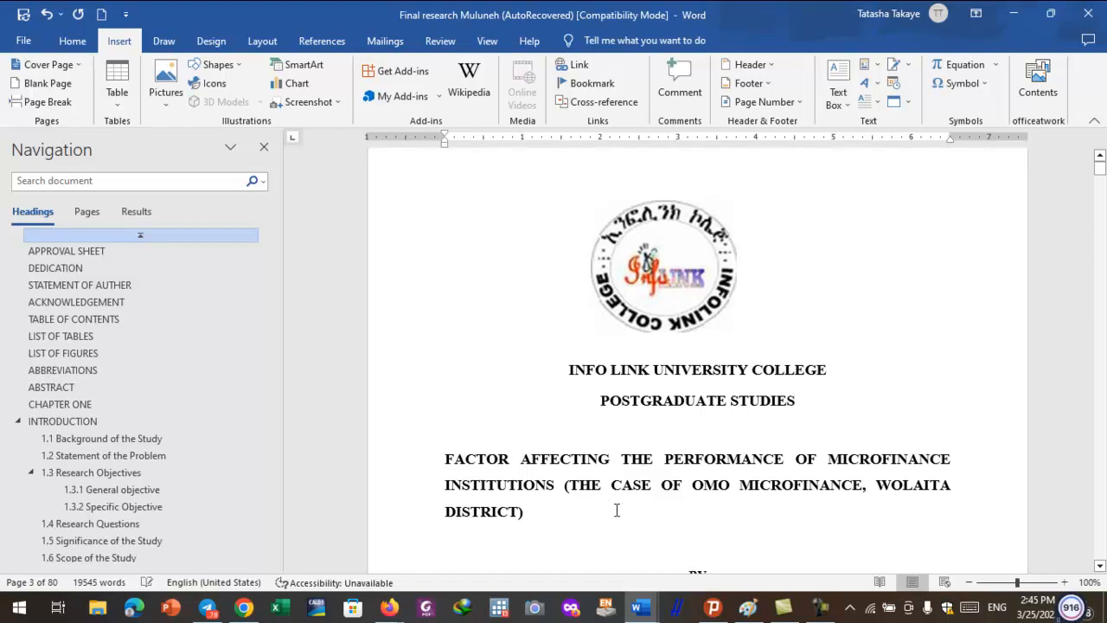
scroll(613, 509, down, 2)
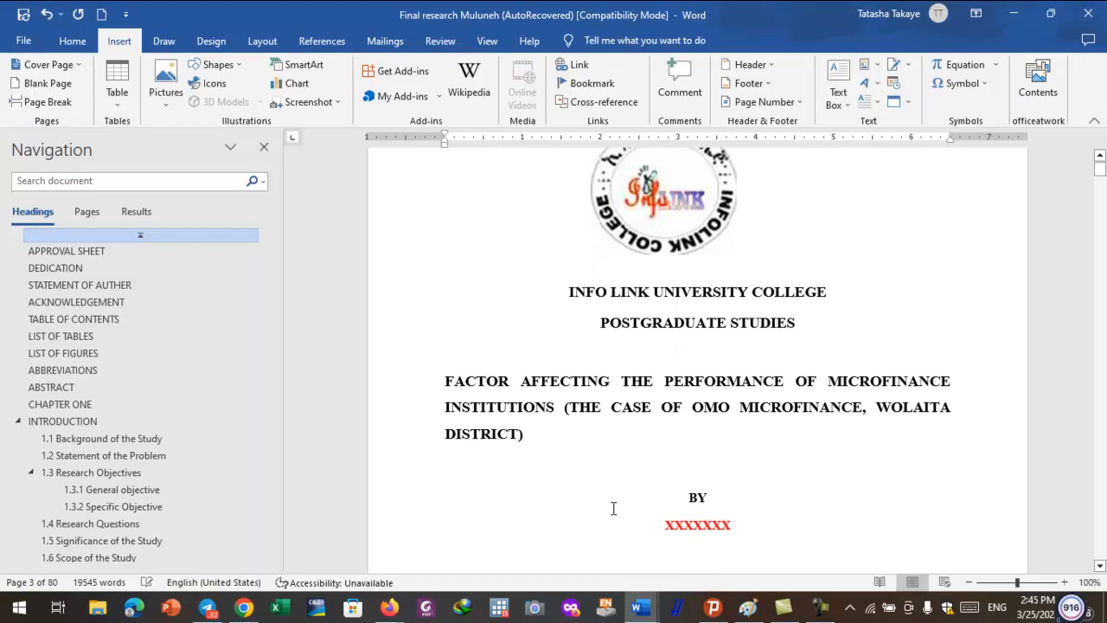
scroll(613, 509, down, 9)
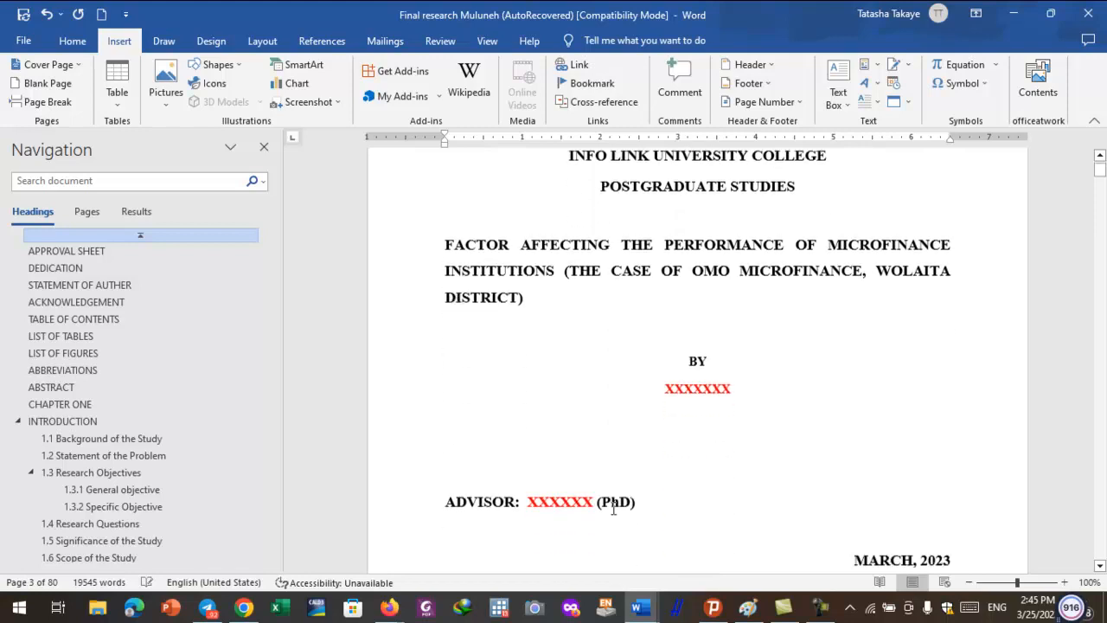
scroll(613, 508, down, 10)
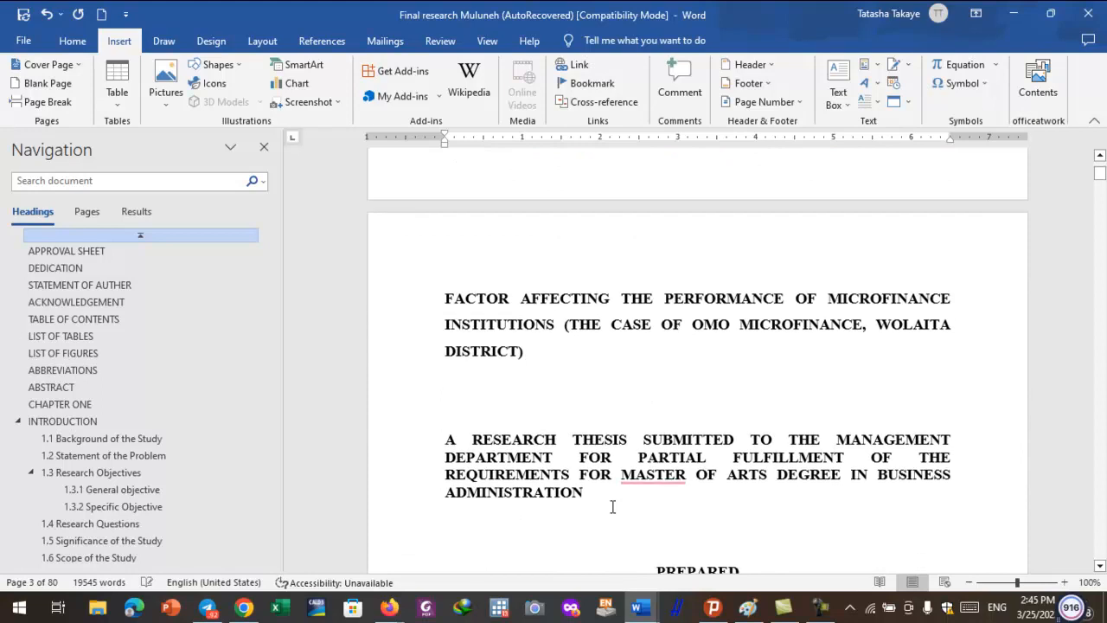
mouse_move(625, 472)
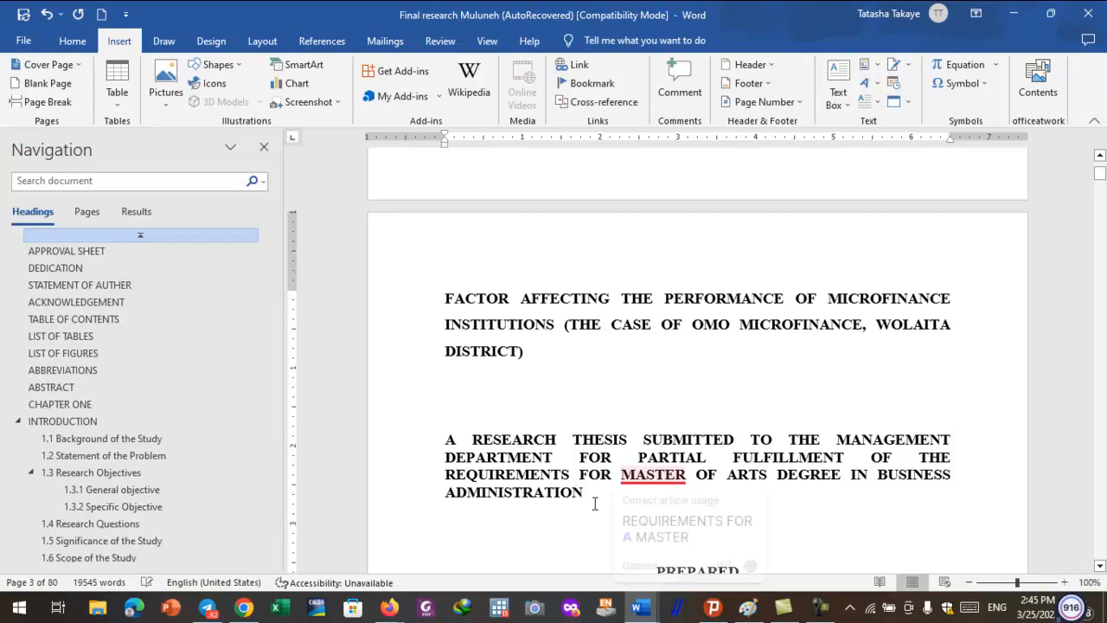
scroll(588, 513, down, 5)
scroll(586, 509, down, 3)
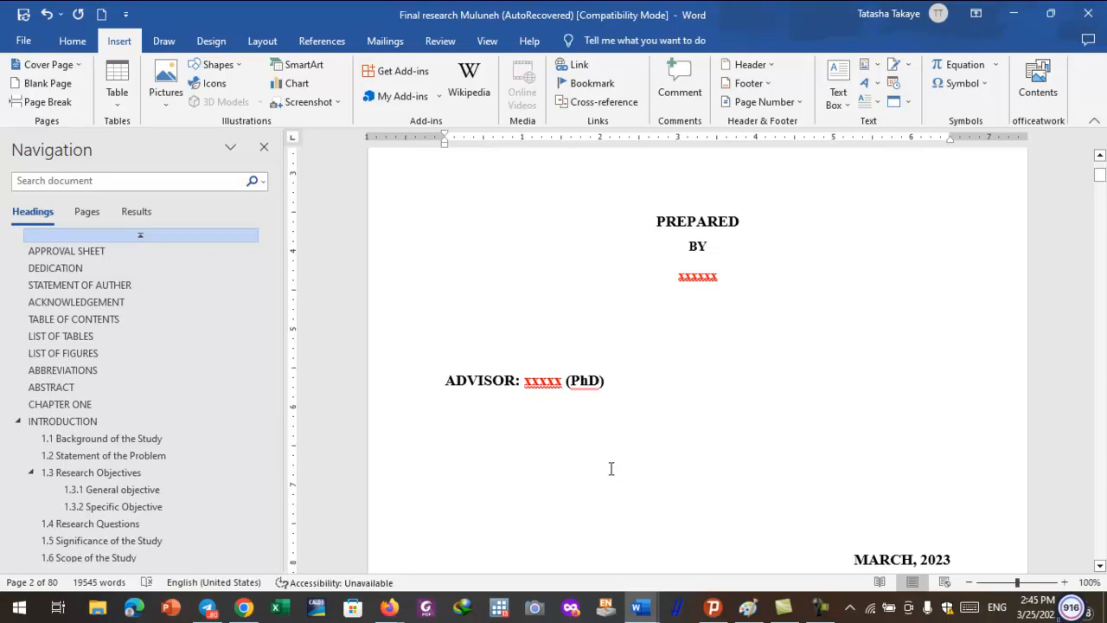
scroll(611, 468, down, 3)
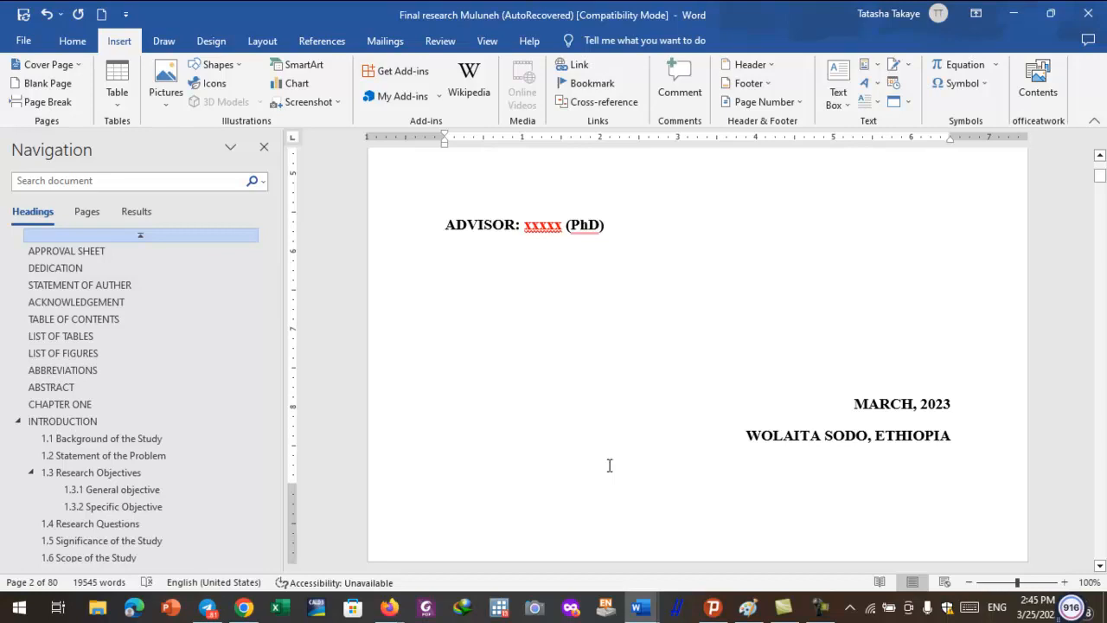
scroll(609, 465, down, 8)
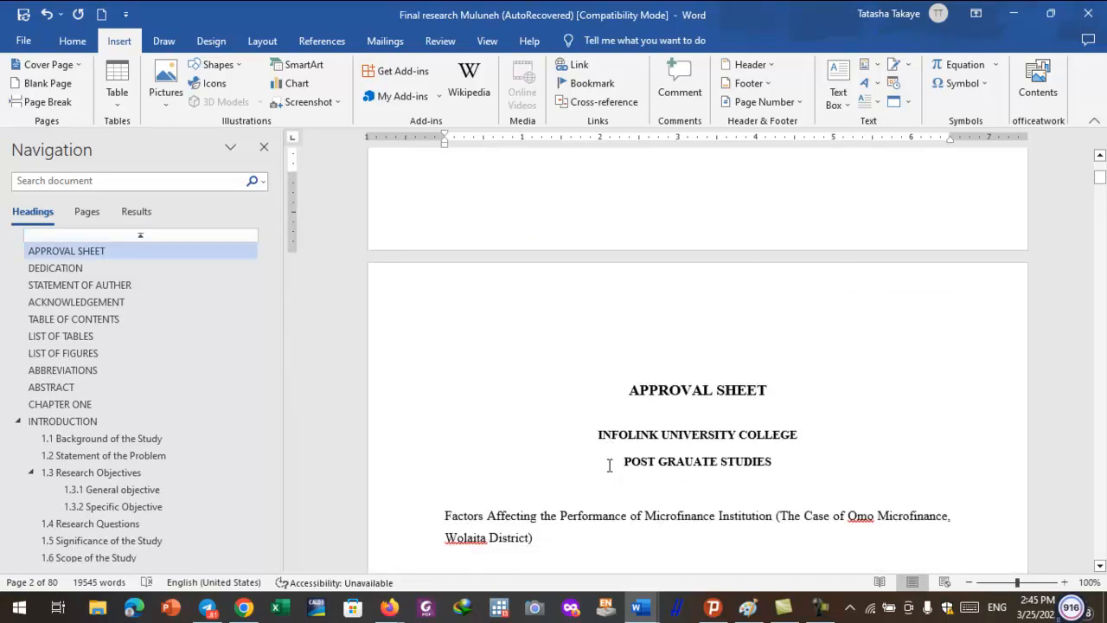
scroll(608, 465, down, 3)
Return to the cover page and compare it with the inner title page and the start of the approval sheet
scroll(608, 464, up, 2)
scroll(609, 464, up, 2)
scroll(631, 346, up, 2)
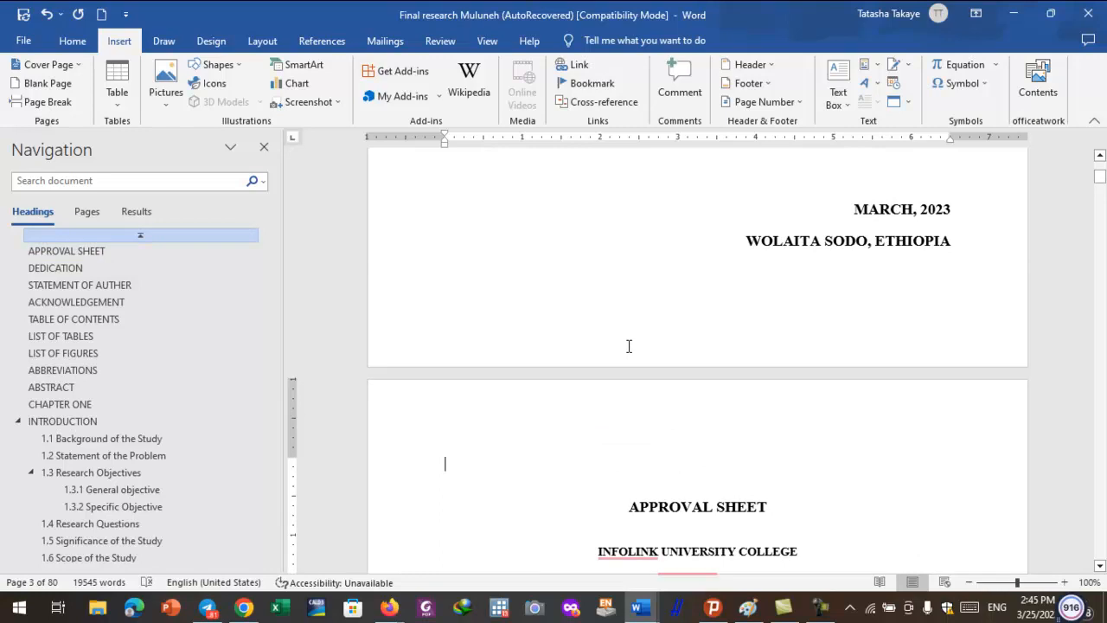
scroll(629, 343, up, 5)
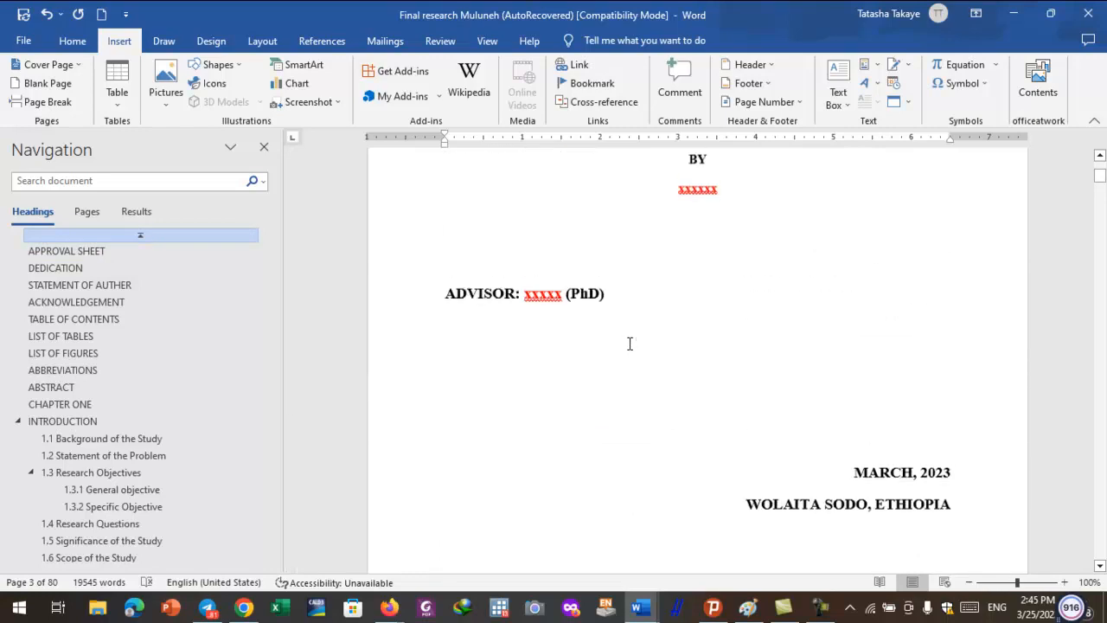
scroll(632, 338, up, 10)
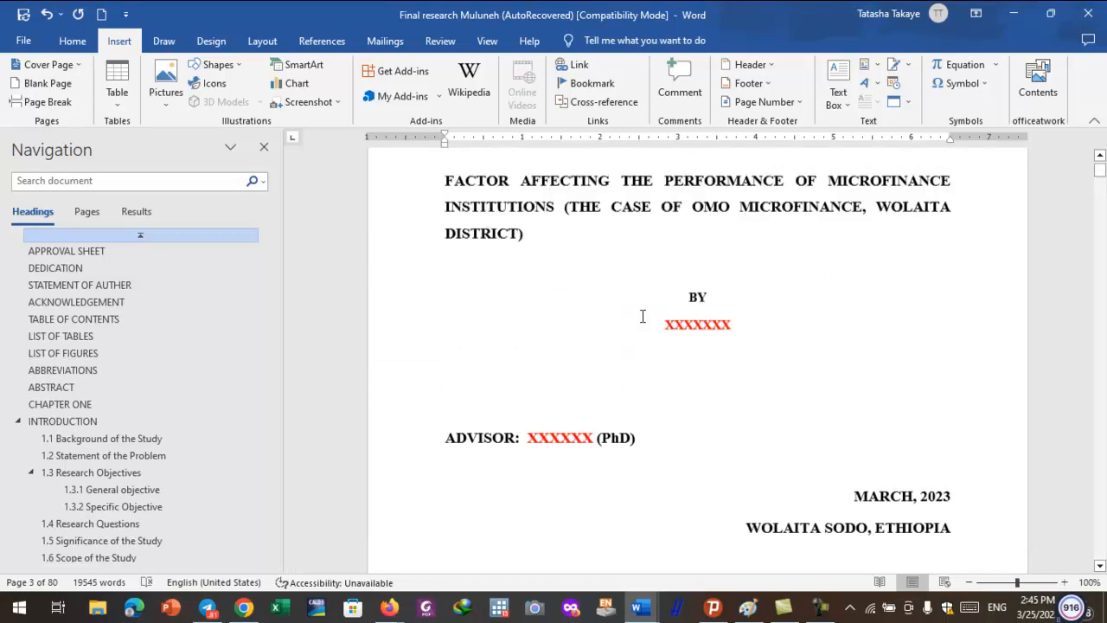
scroll(627, 381, up, 1)
scroll(620, 400, down, 3)
scroll(620, 400, down, 10)
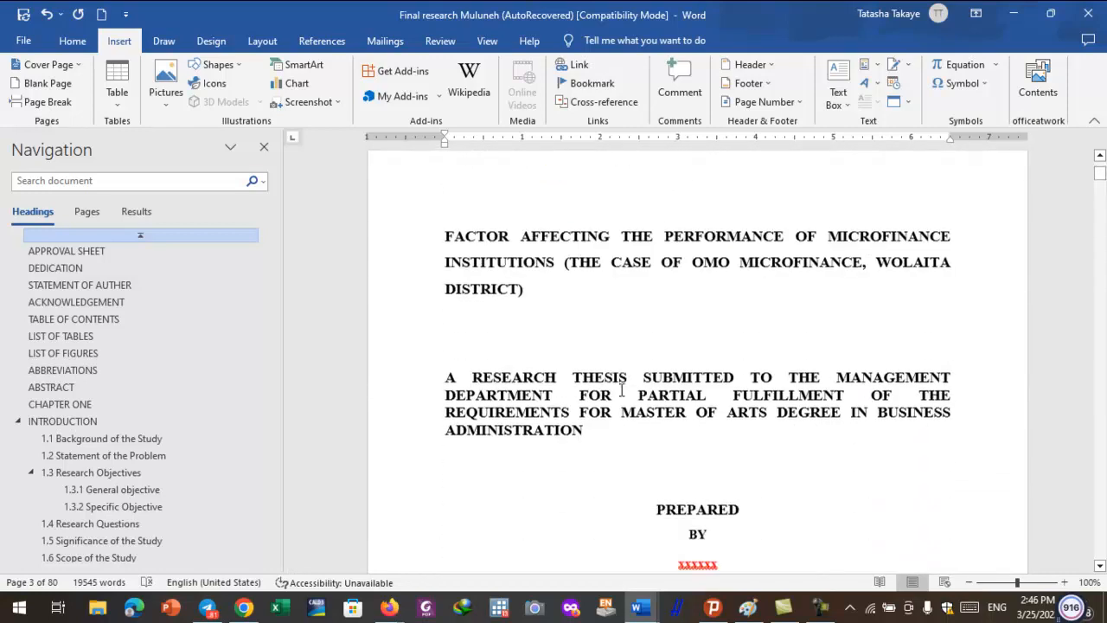
scroll(622, 389, down, 3)
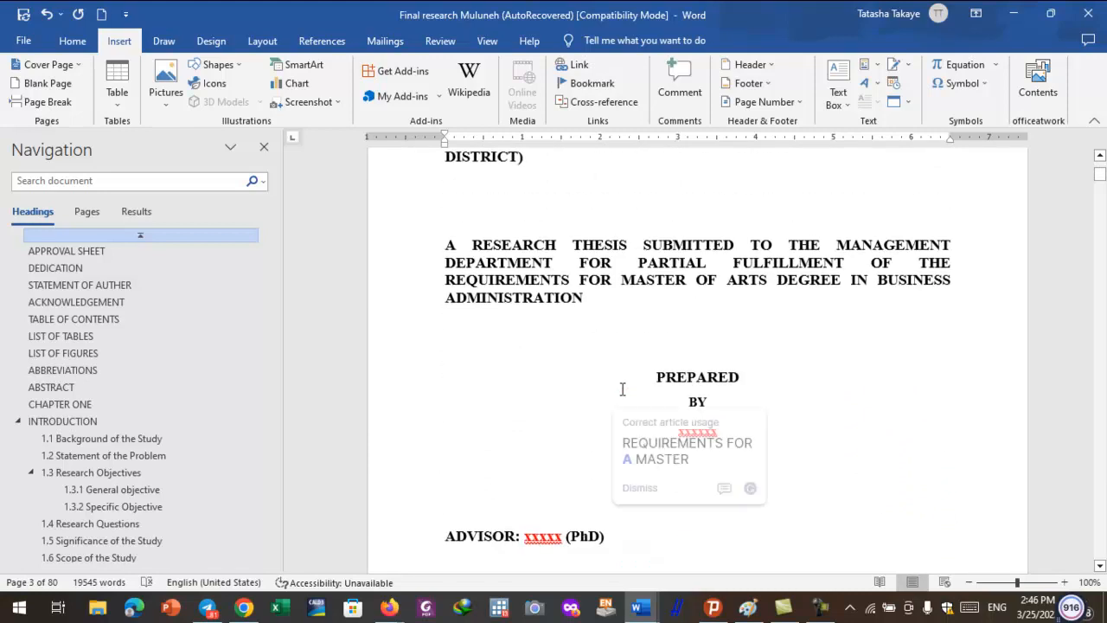
scroll(592, 387, down, 4)
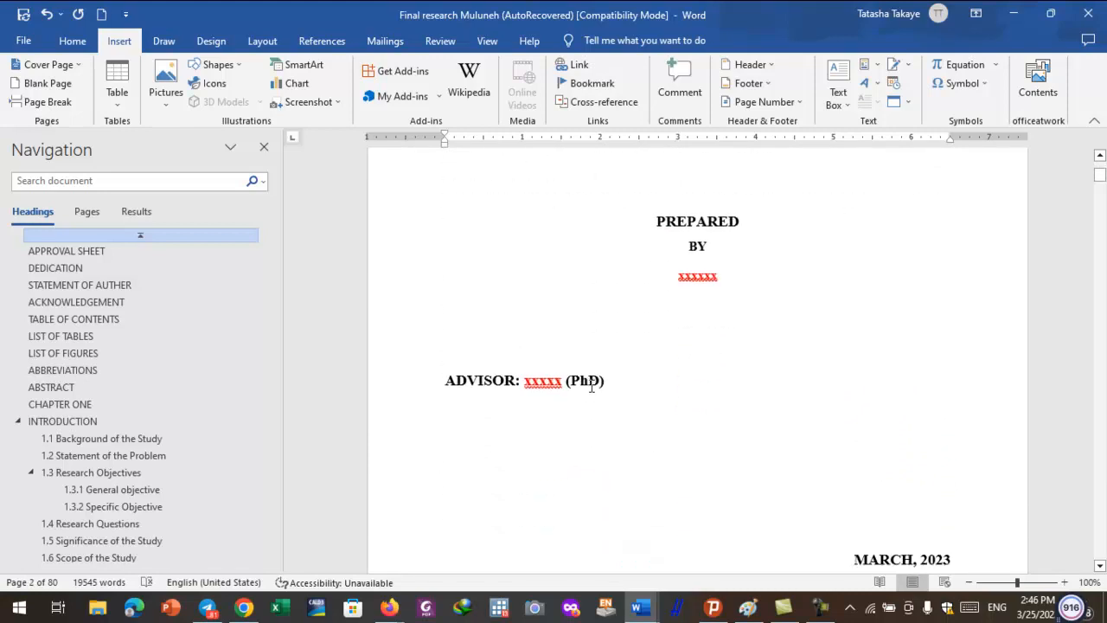
mouse_move(591, 380)
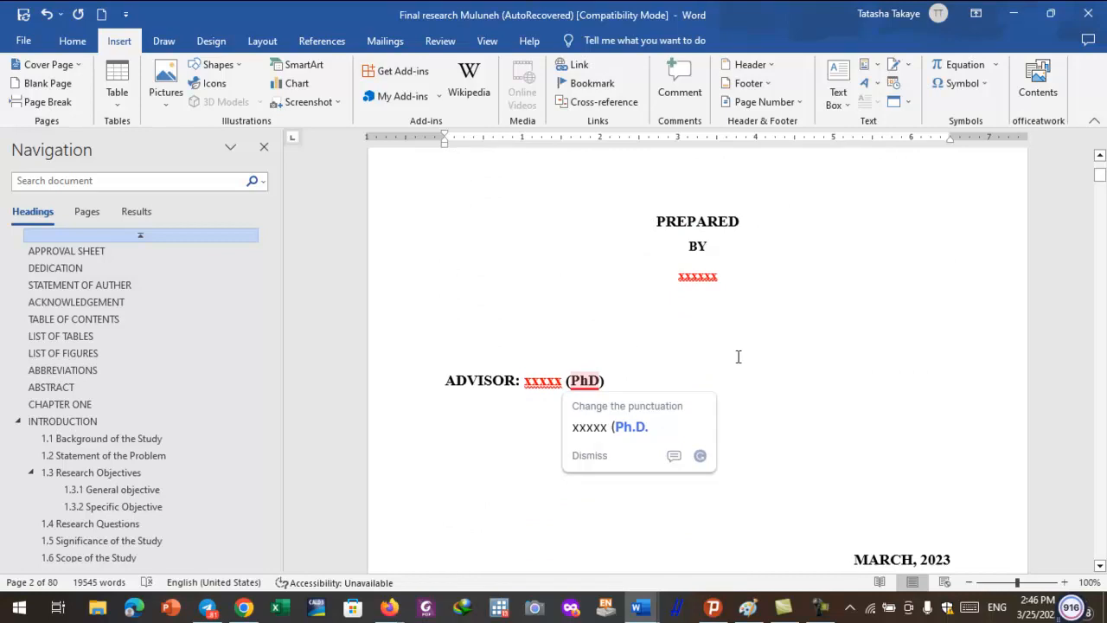
scroll(738, 449, down, 3)
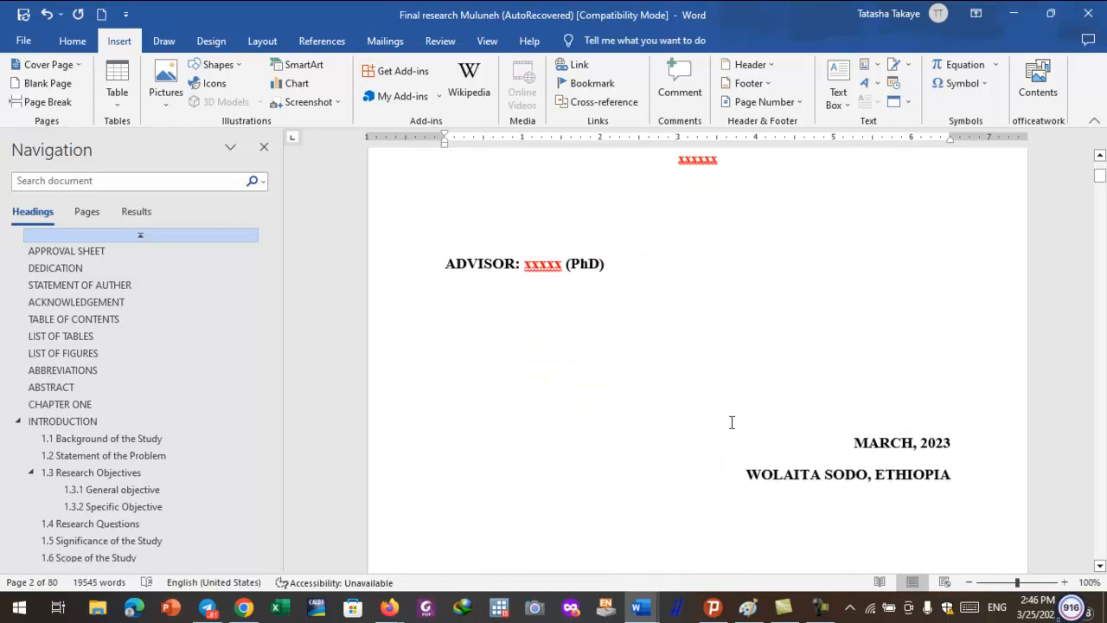
scroll(731, 415, down, 6)
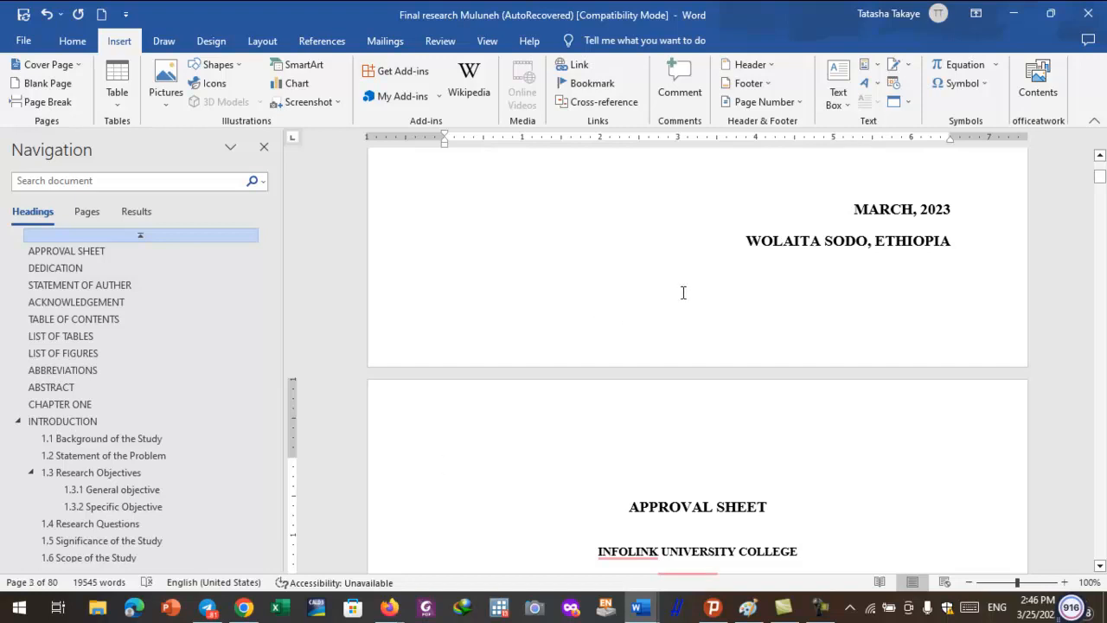
scroll(683, 292, down, 4)
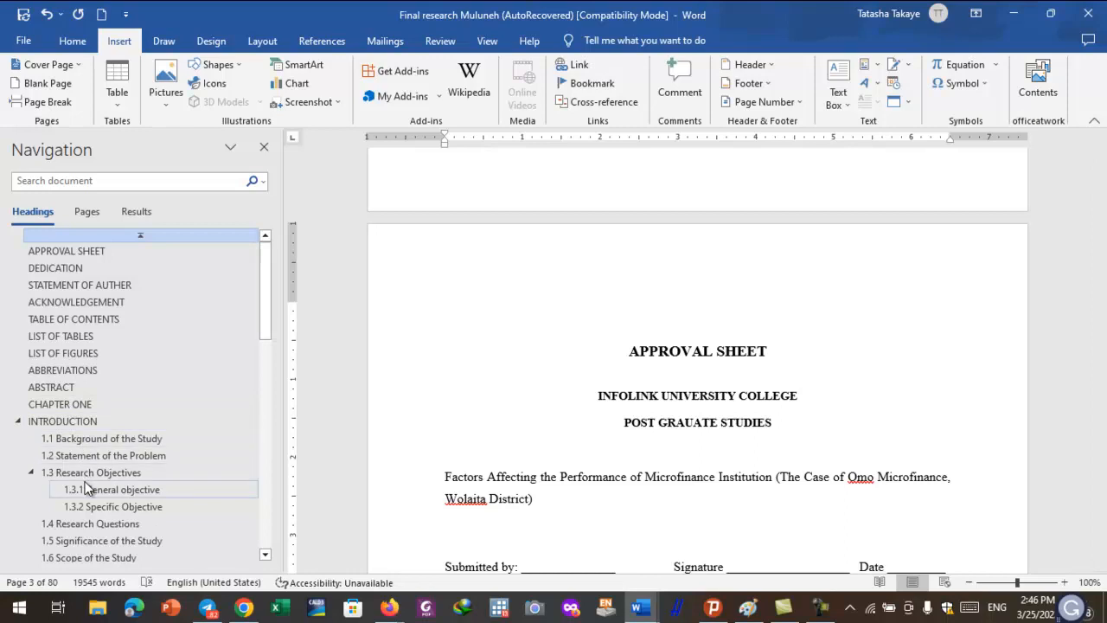
Look through the document's heading outline, from the front matter through the Chapter One and Chapter Two sections
scroll(85, 483, down, 2)
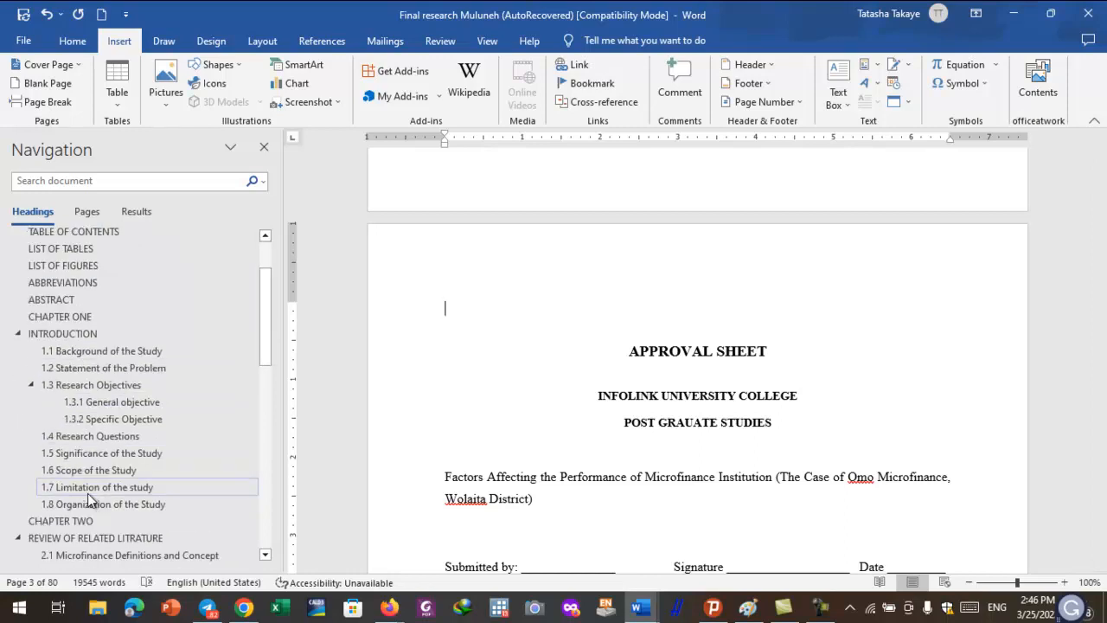
scroll(88, 493, down, 3)
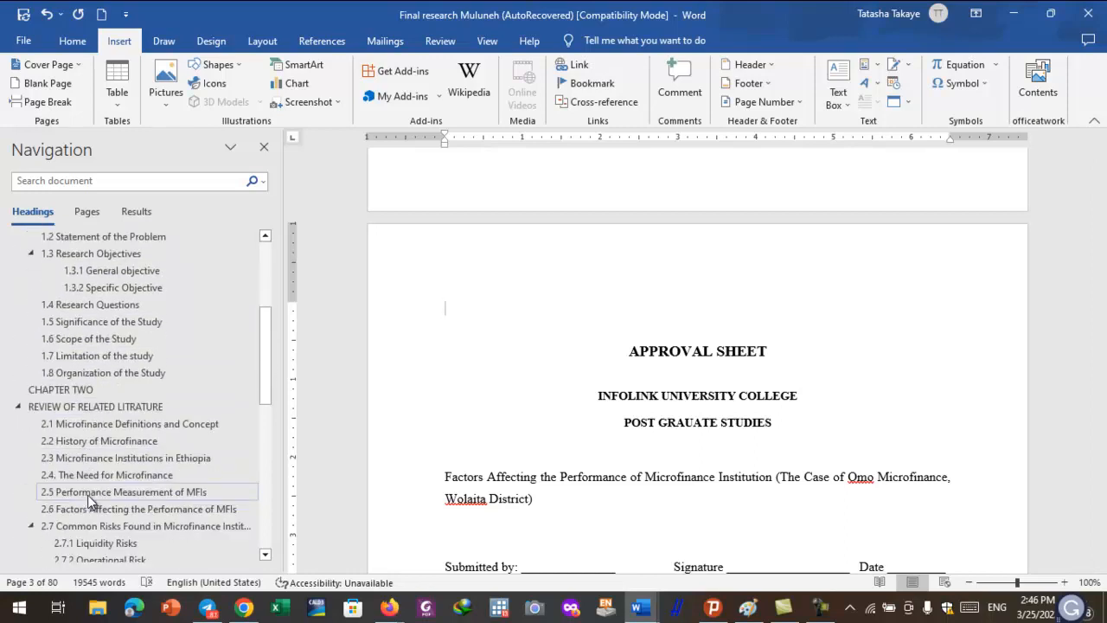
scroll(87, 495, down, 1)
scroll(88, 495, up, 3)
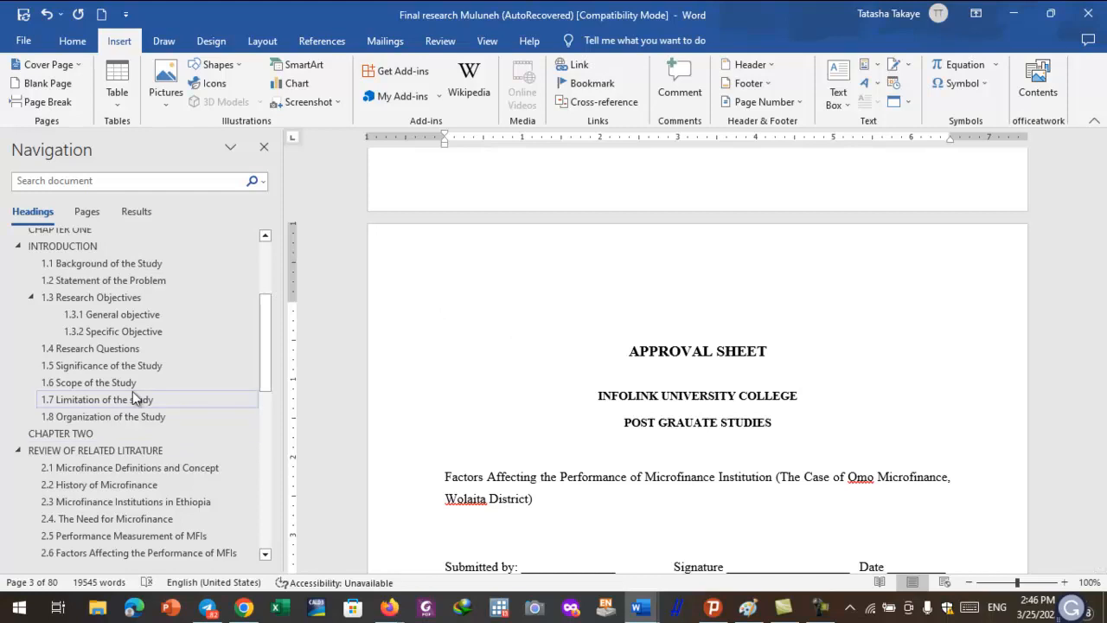
scroll(137, 384, up, 3)
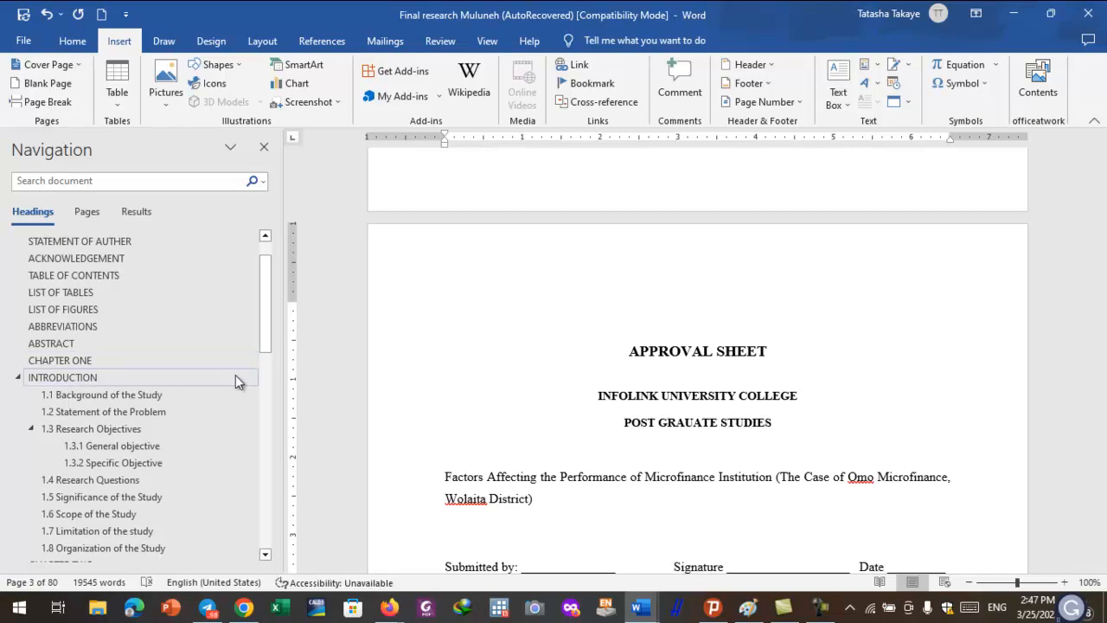
Check which paragraph style is applied to the APPROVAL SHEET heading, leaving its style as it is
scroll(676, 460, up, 1)
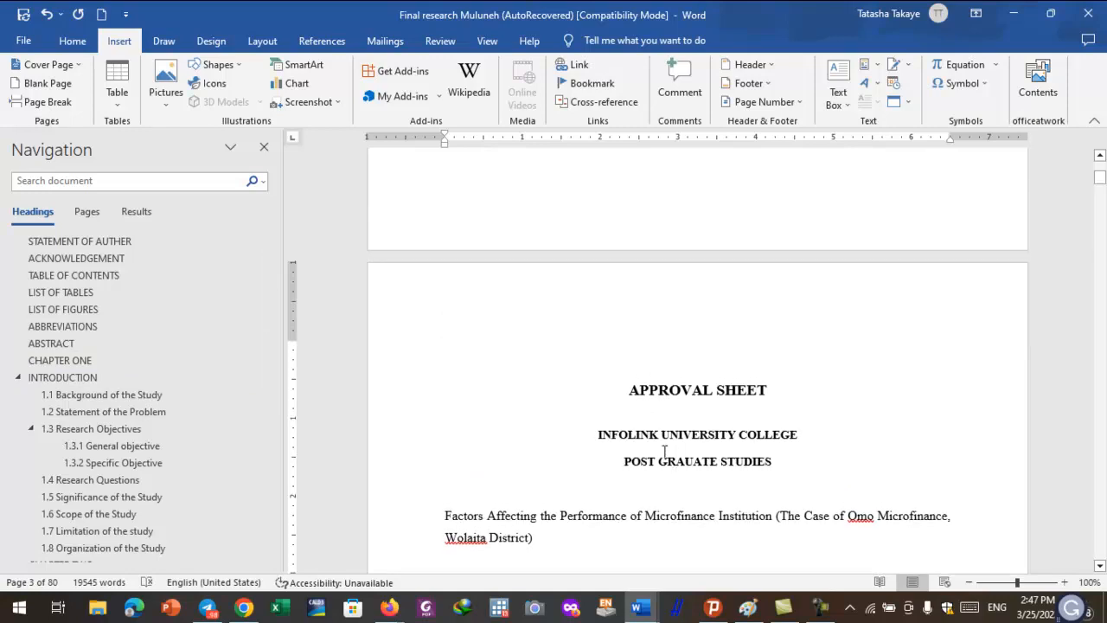
double_click(454, 339)
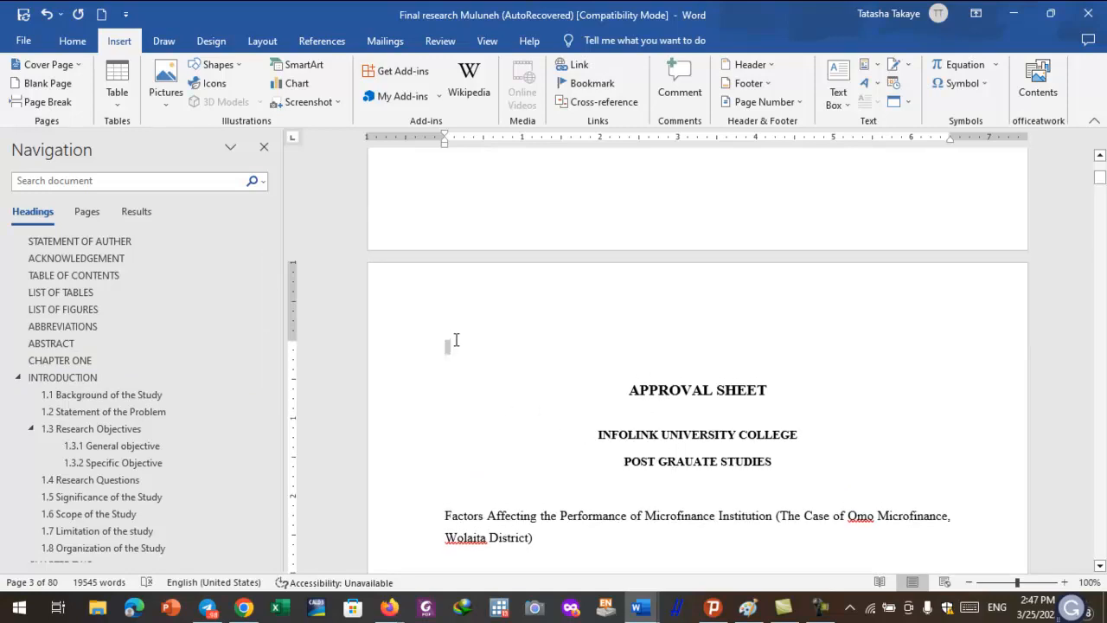
click(526, 365)
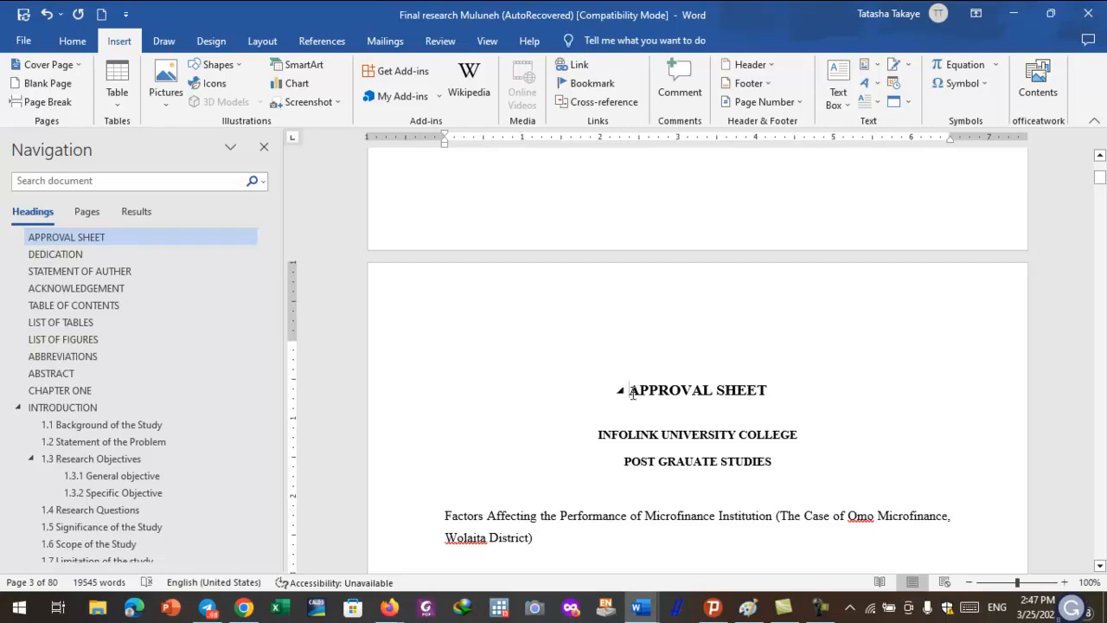
drag(633, 394, 756, 381)
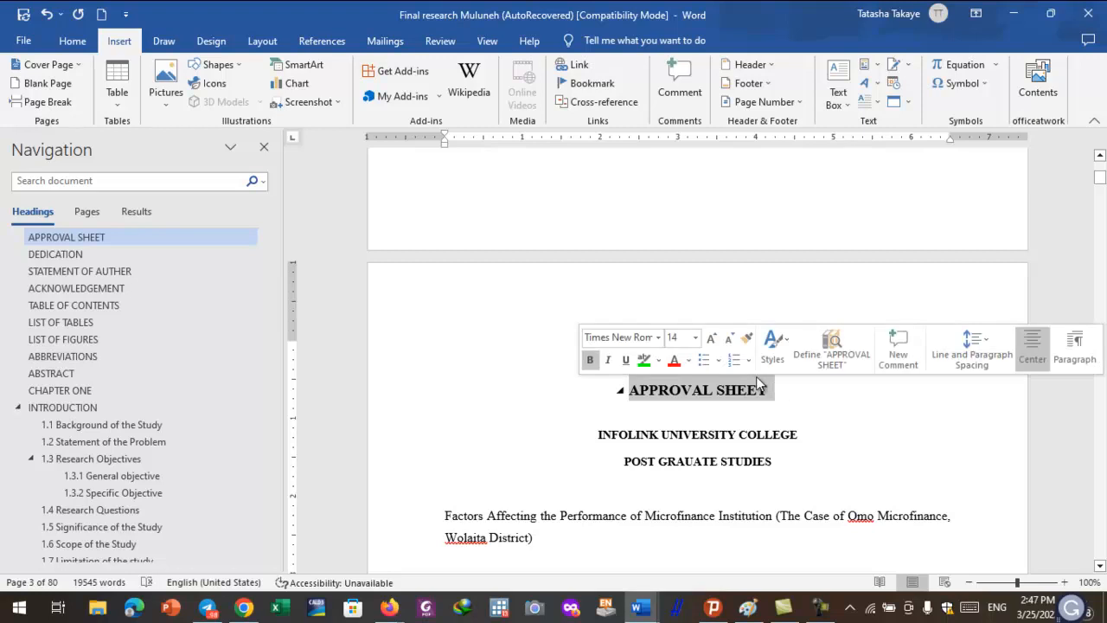
click(72, 41)
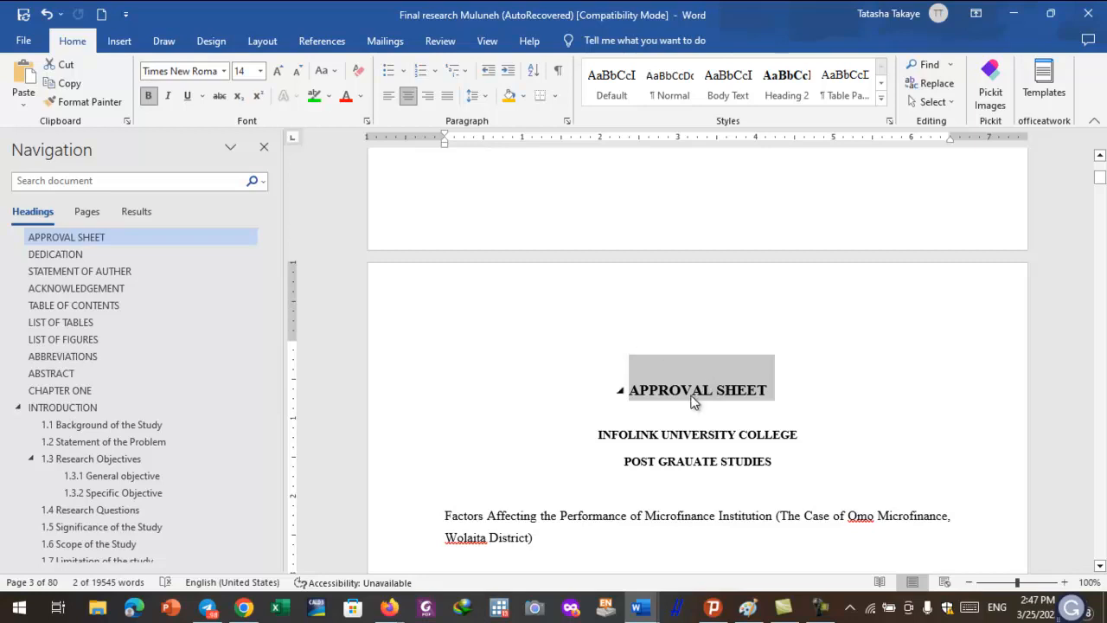
click(880, 97)
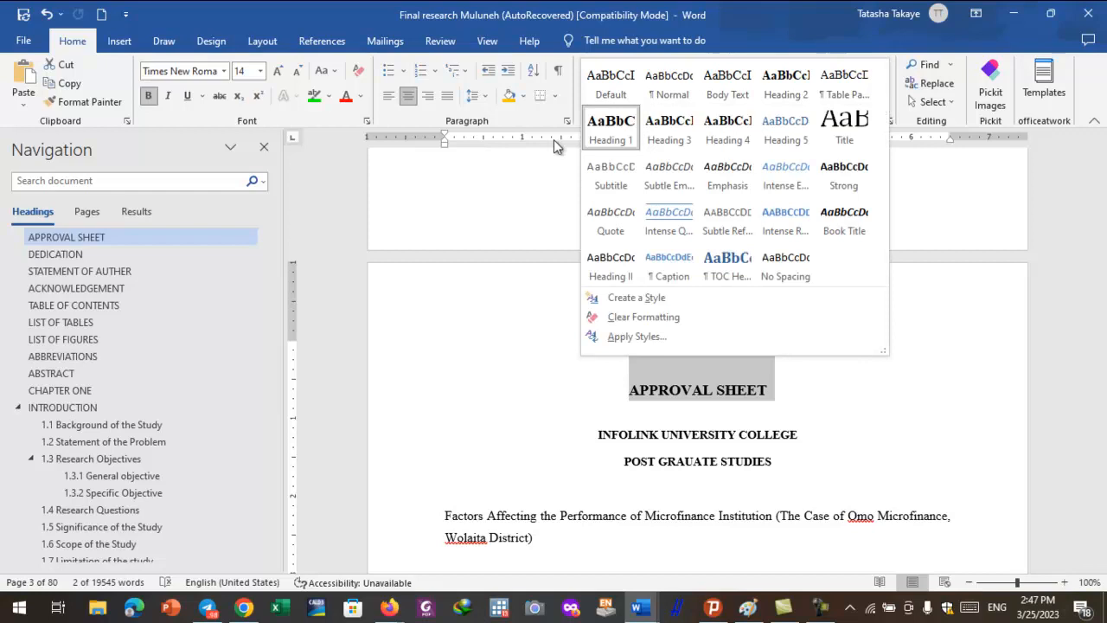
click(568, 457)
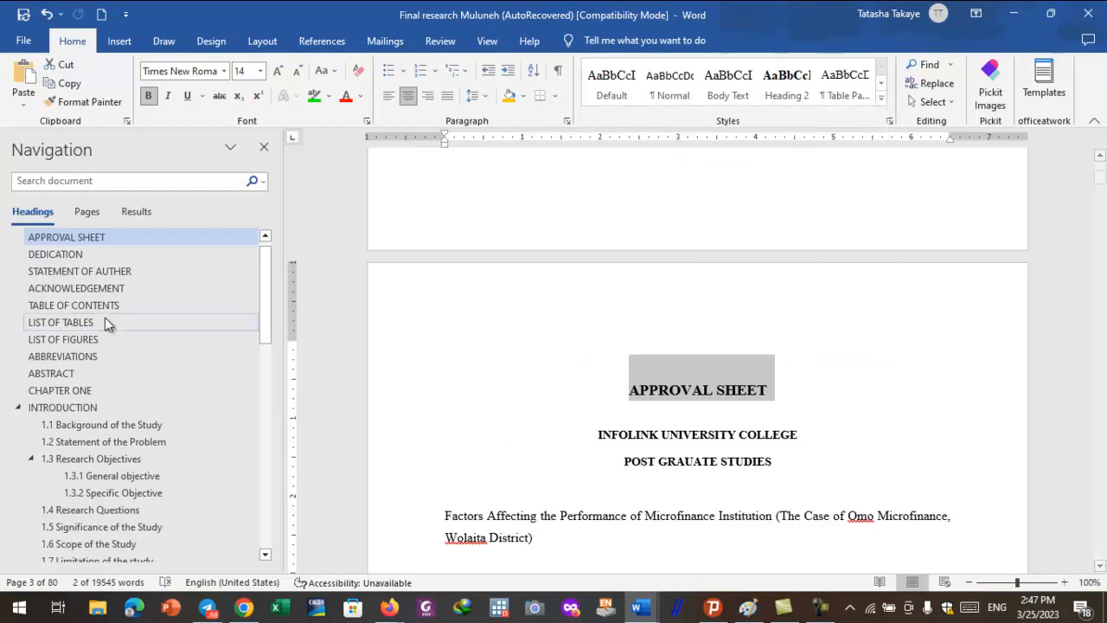
Go through the front-matter sections from DEDICATION to ABSTRACT, including the table of contents, LIST OF TABLES and LIST OF FIGURES
click(78, 254)
click(97, 274)
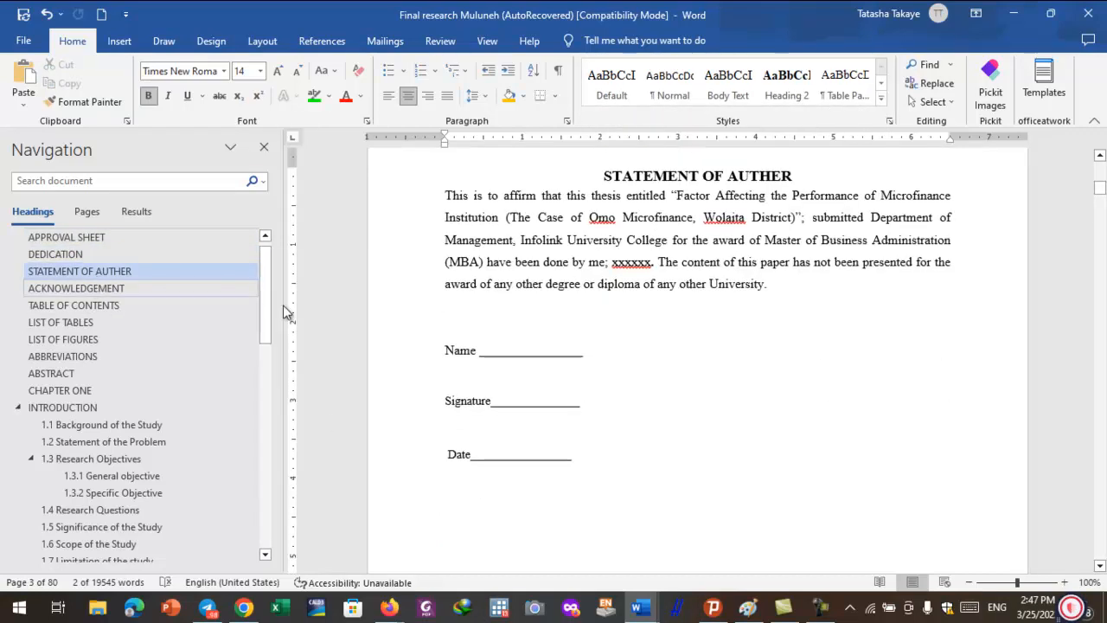
click(78, 288)
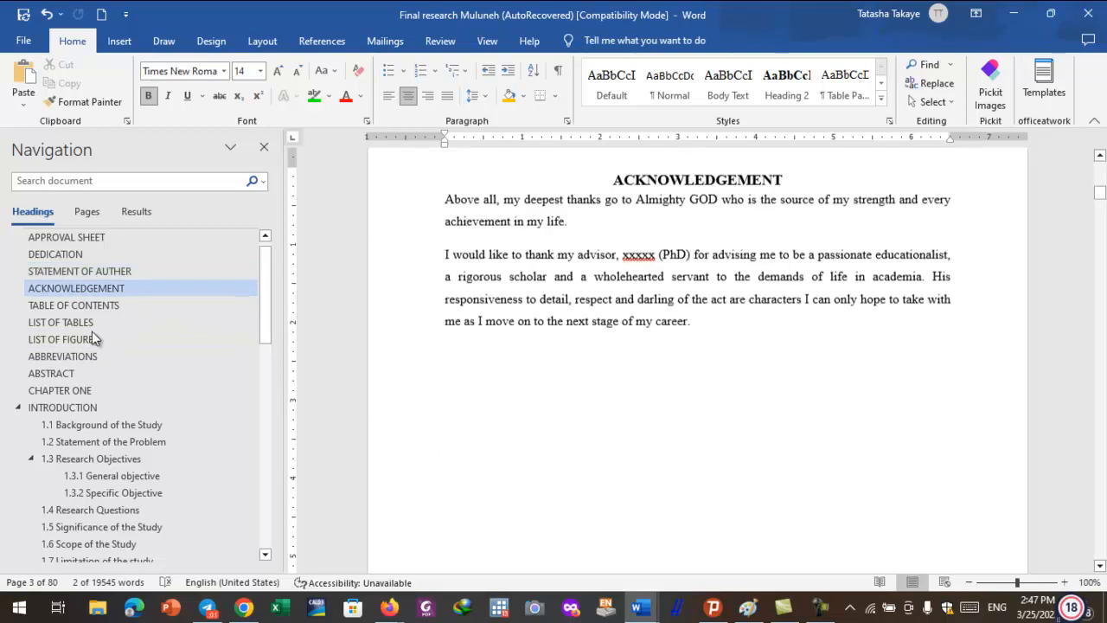
click(74, 309)
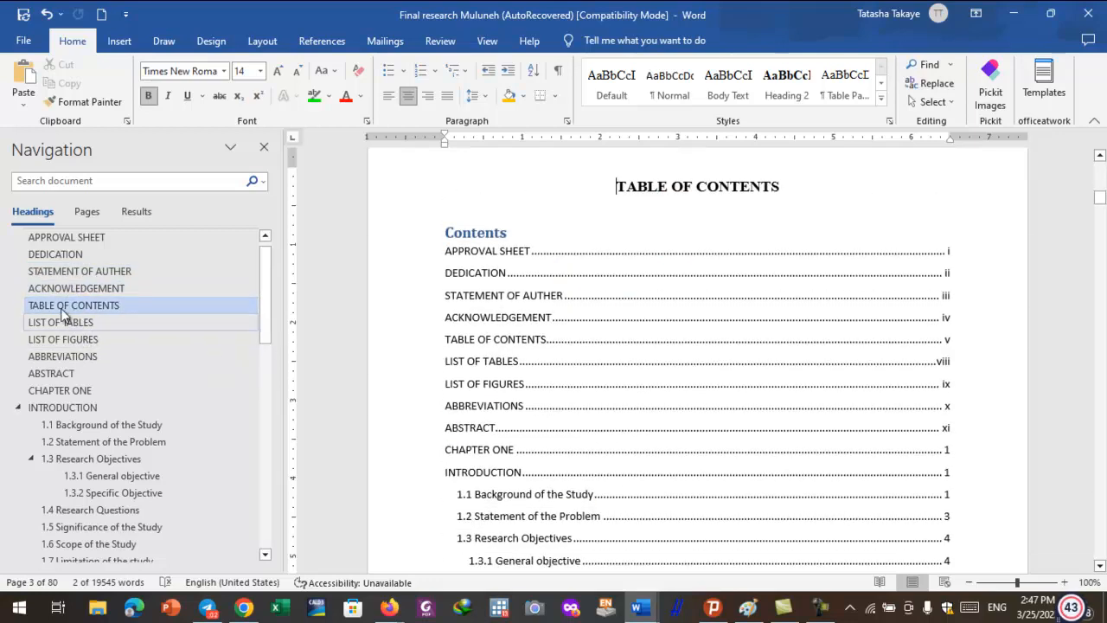
click(69, 339)
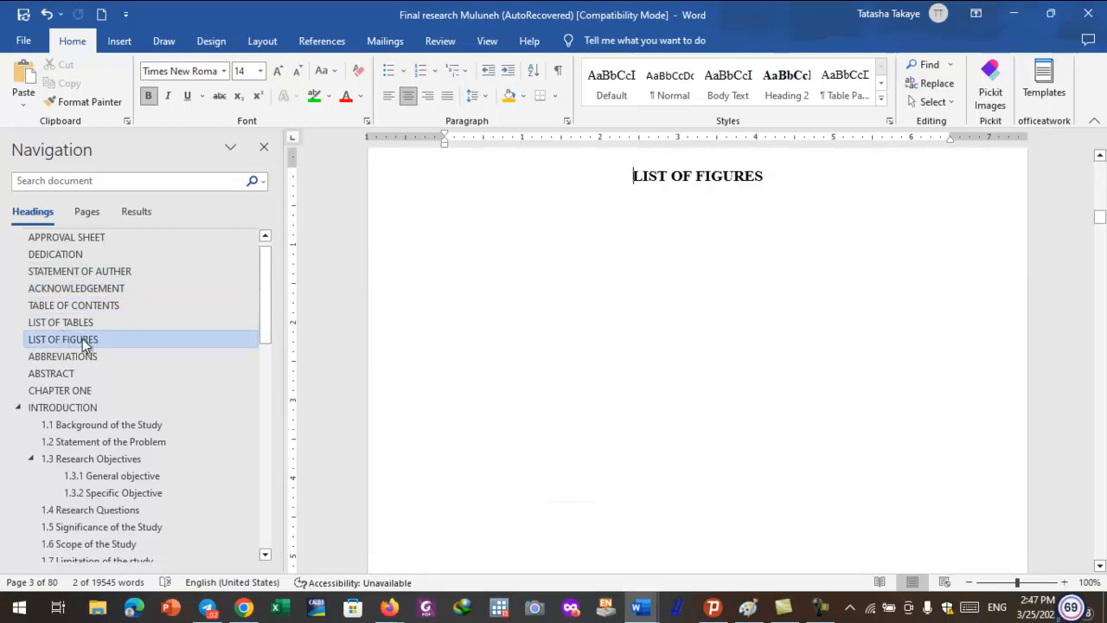
click(81, 322)
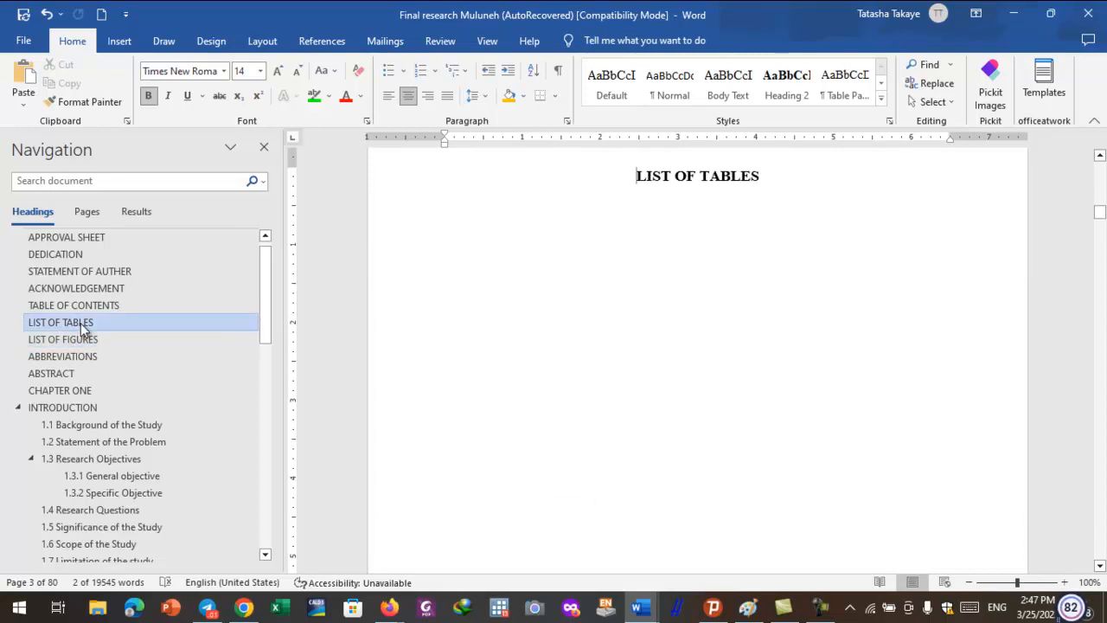
click(80, 342)
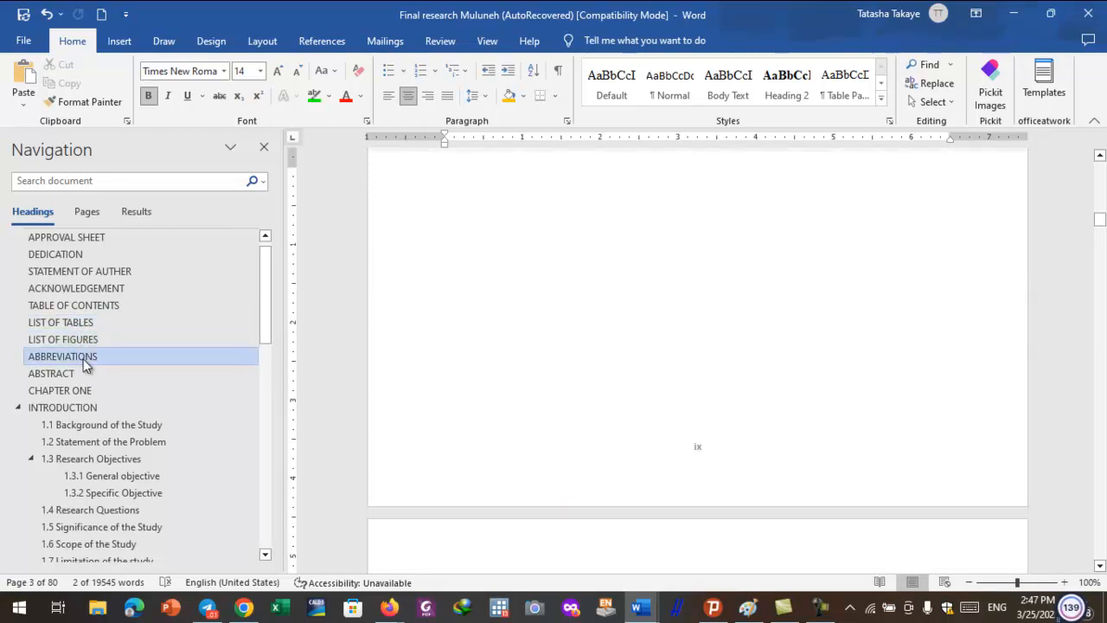
click(81, 356)
click(70, 375)
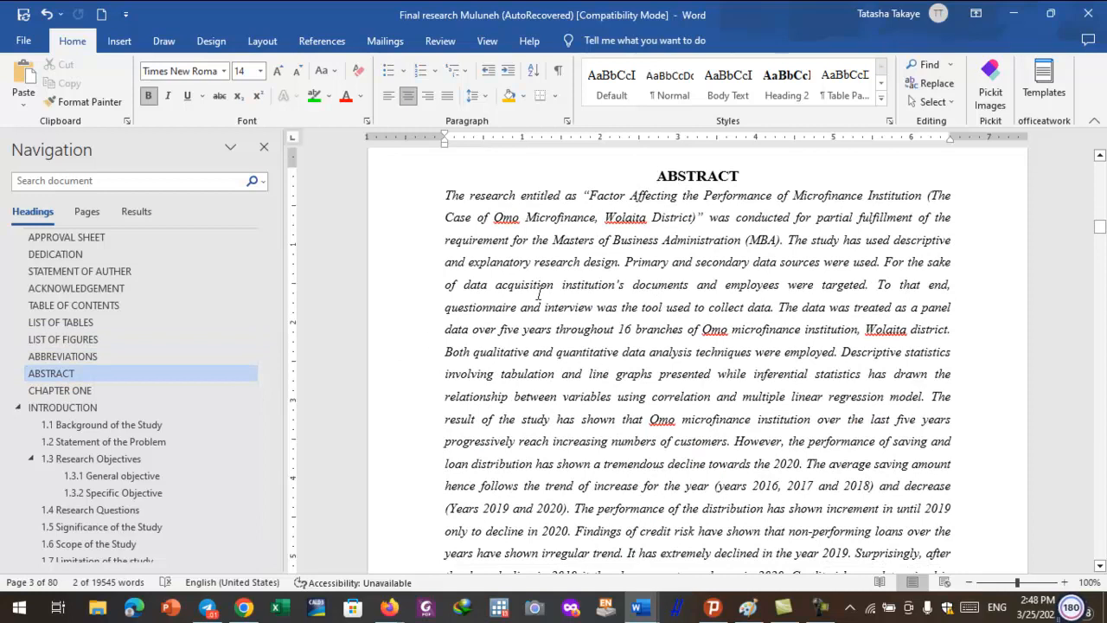
View the opening page of each chapter from CHAPTER ONE to CHAPTER FIVE, followed by the REFERENCE and APPENDICES sections
click(92, 391)
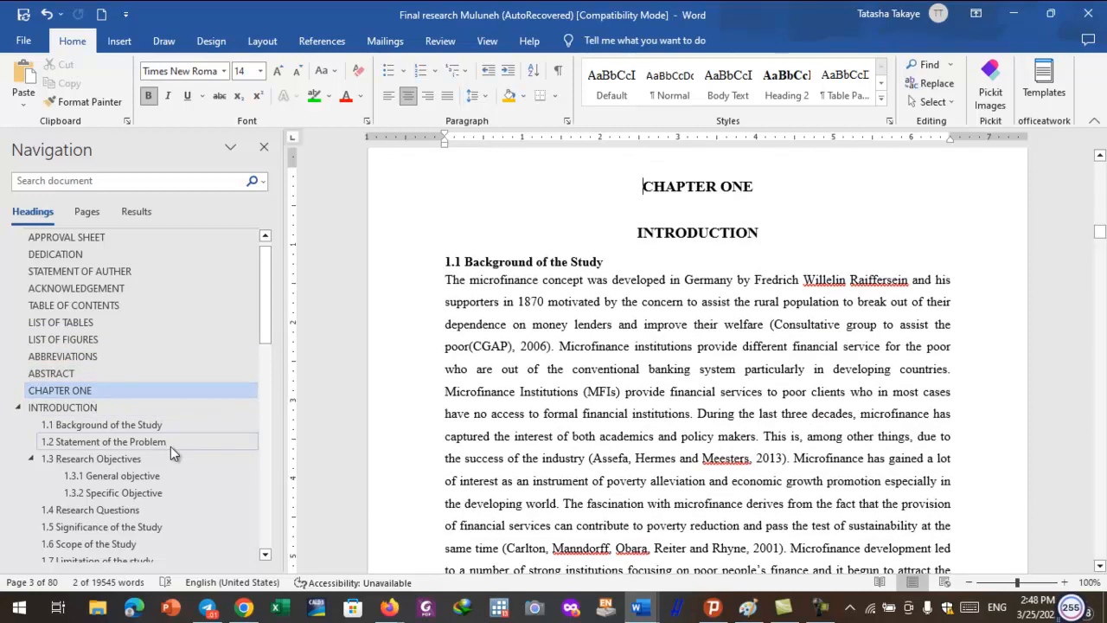
scroll(171, 466, down, 3)
click(98, 419)
scroll(108, 466, down, 3)
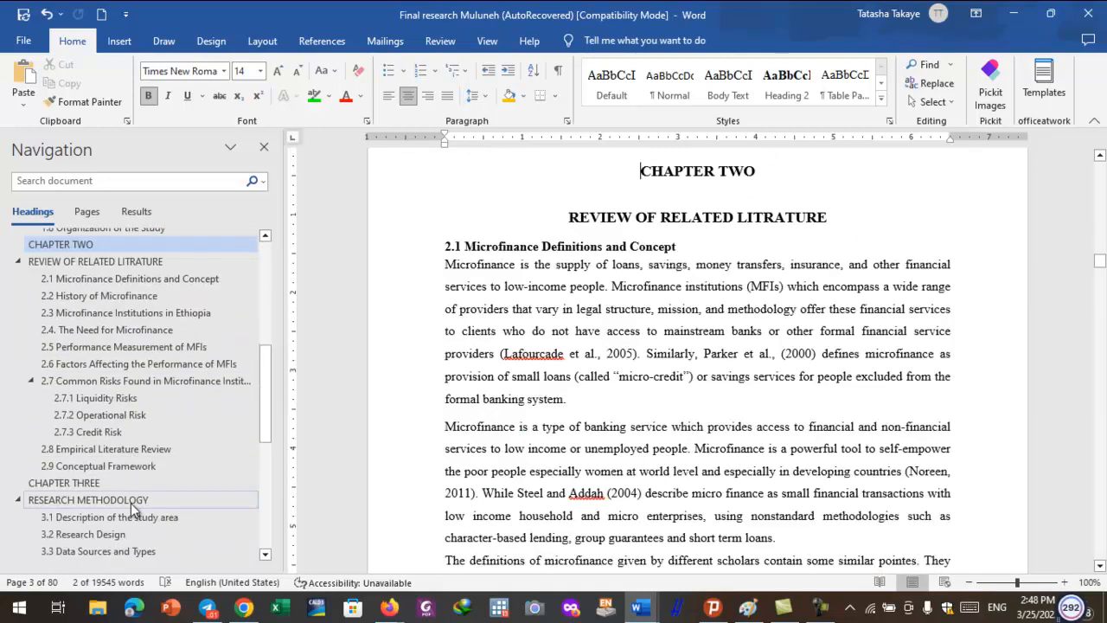
click(112, 485)
scroll(114, 488, down, 3)
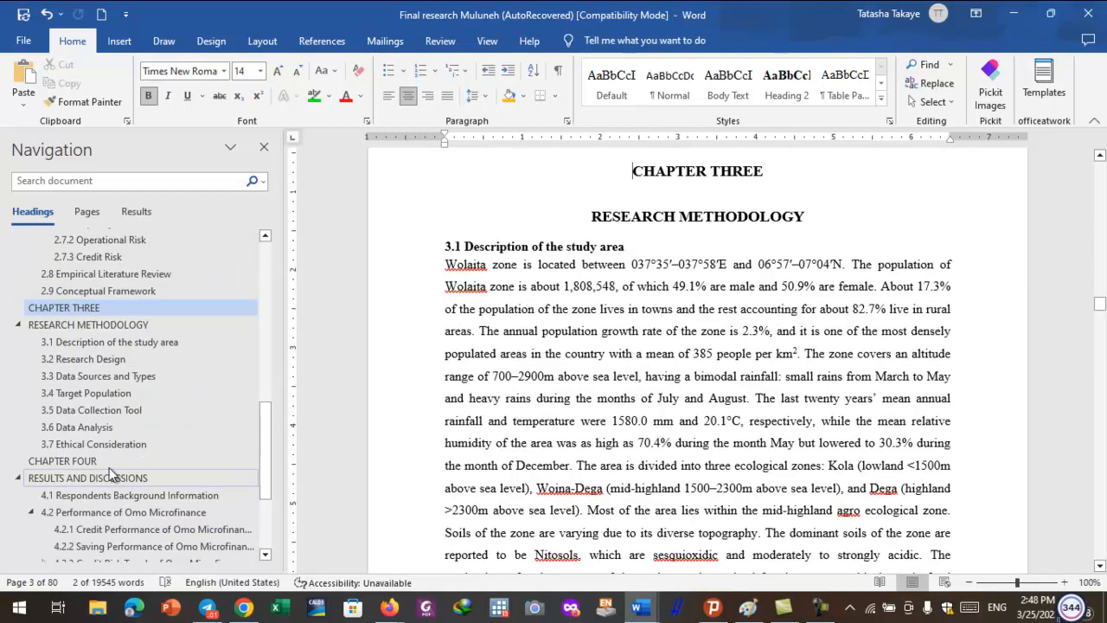
click(108, 463)
scroll(107, 467, down, 3)
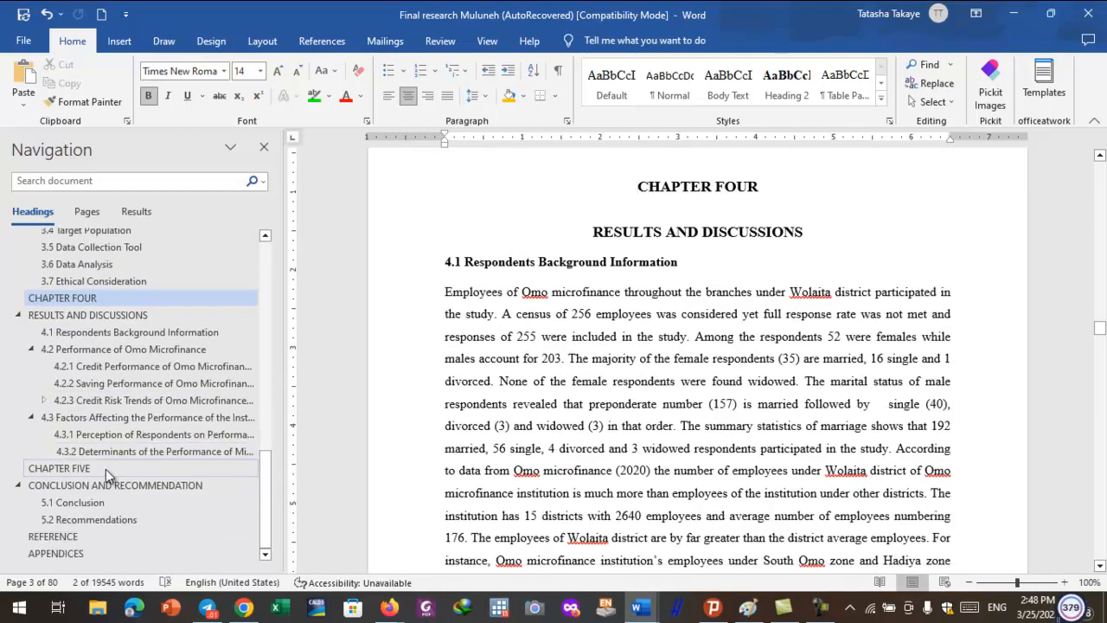
click(107, 469)
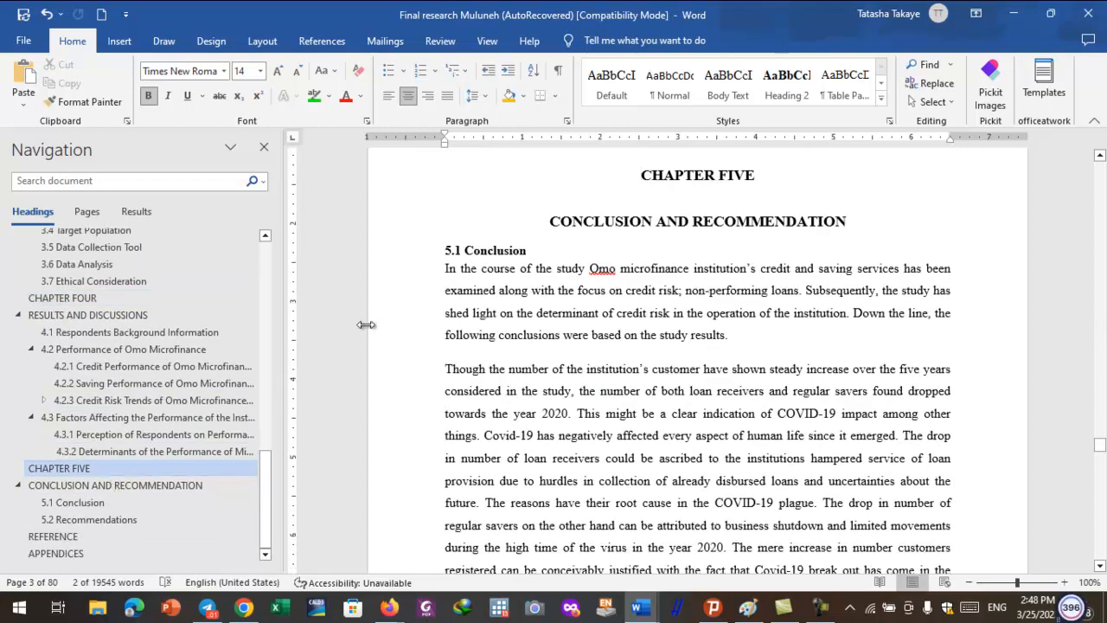
click(59, 537)
click(73, 549)
Return to the APPROVAL SHEET, and check which paragraph style is applied to the DEDICATION heading
scroll(104, 472, up, 10)
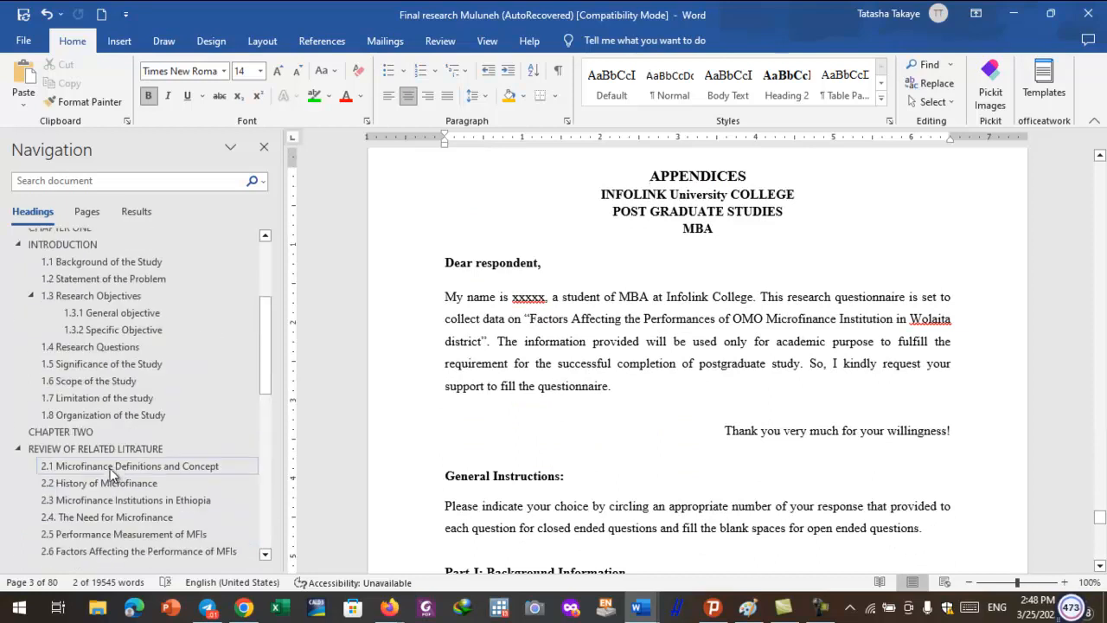
scroll(134, 445, up, 5)
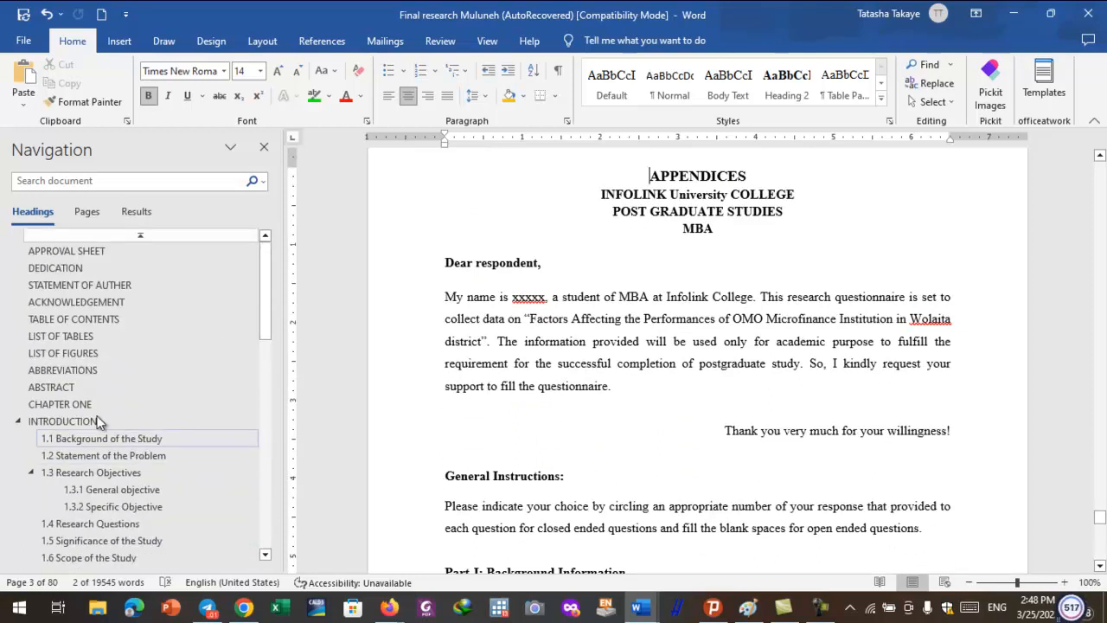
click(139, 251)
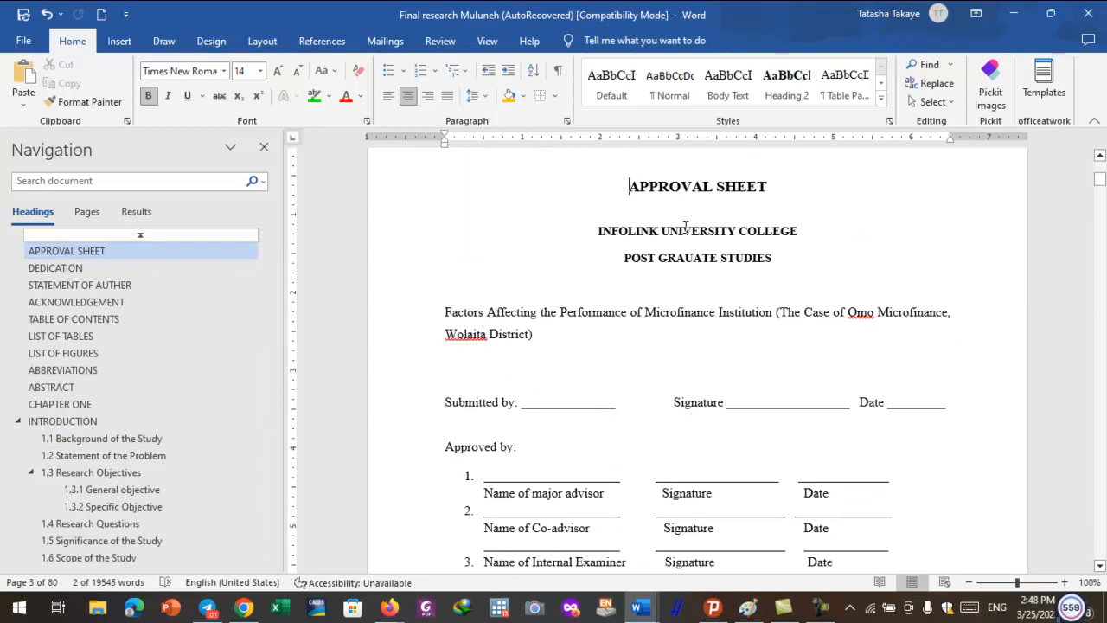
click(110, 272)
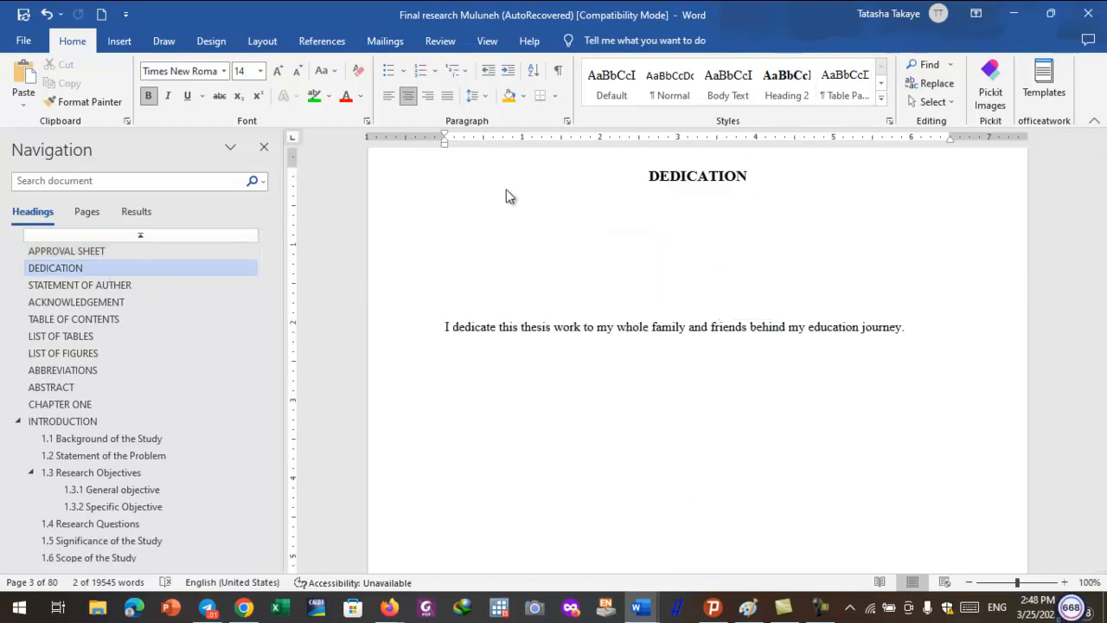
click(683, 178)
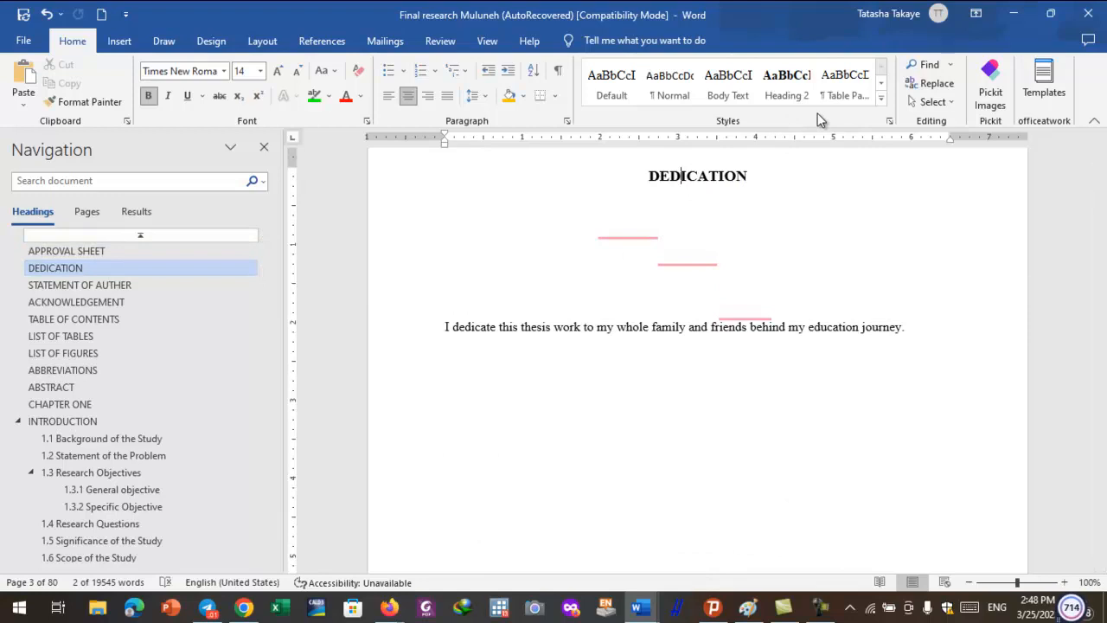
click(880, 102)
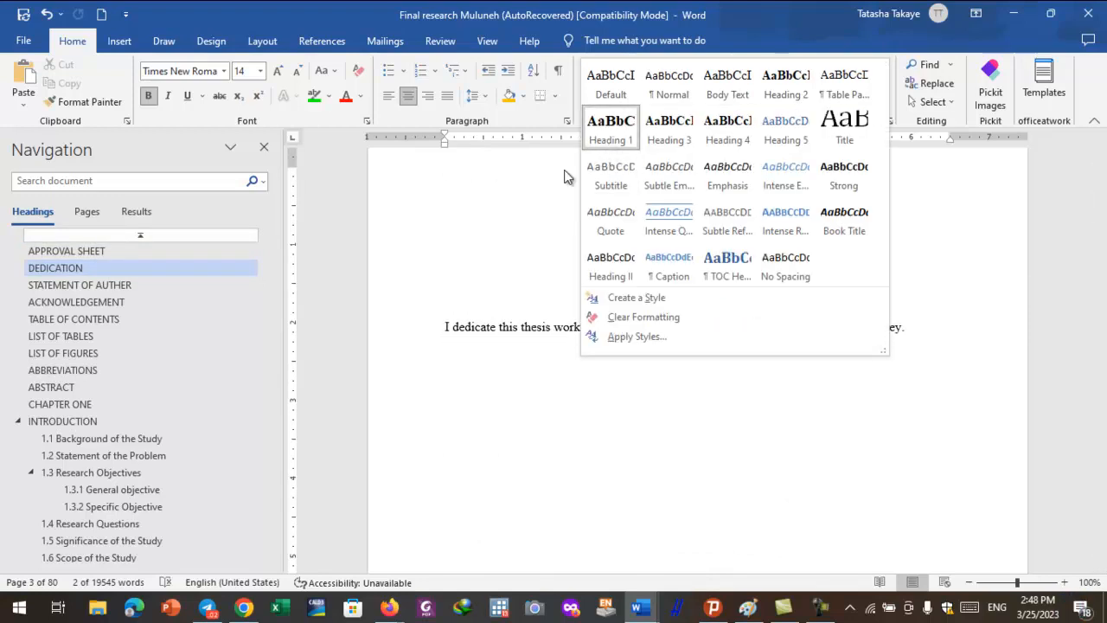
click(338, 344)
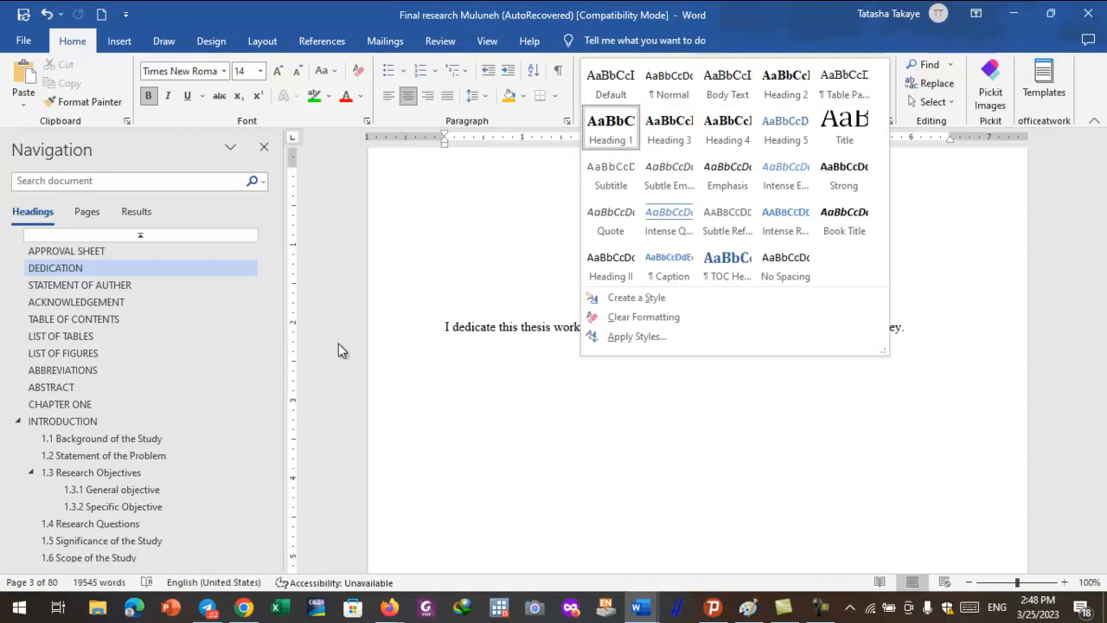
Check the paragraph styles applied to the 1.1 Background of the Study and 1.3.1 General objective headings
click(130, 441)
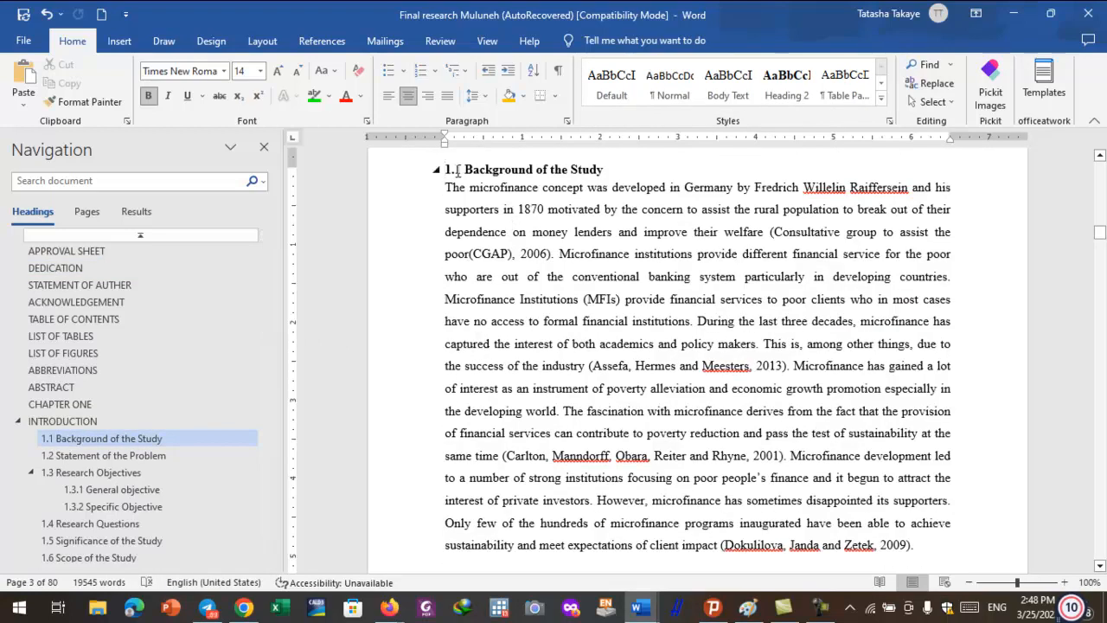
click(450, 170)
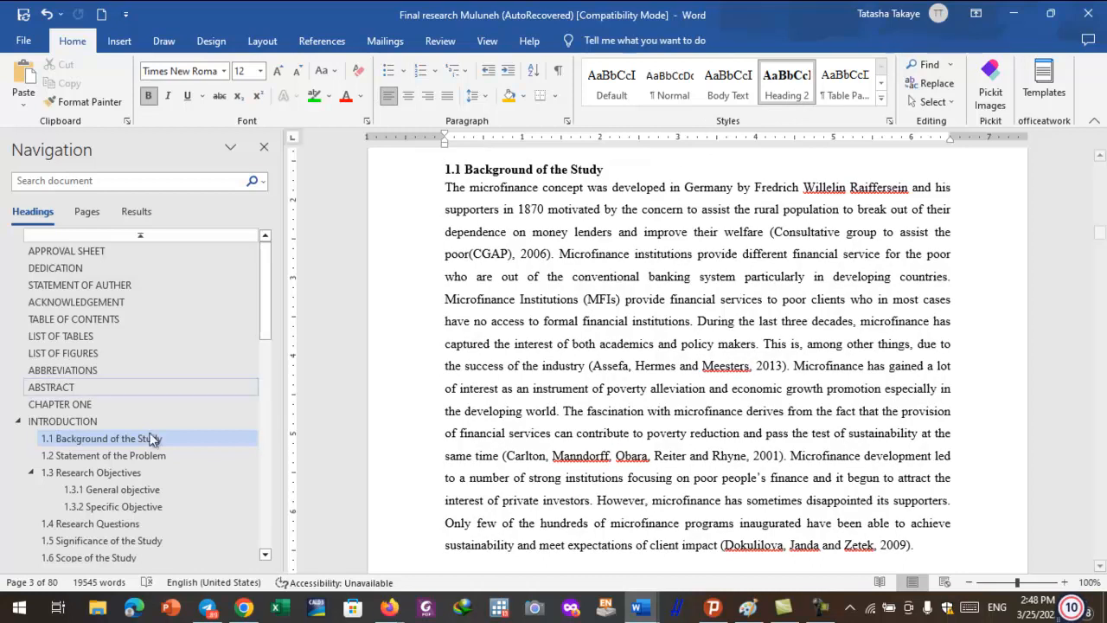
click(108, 490)
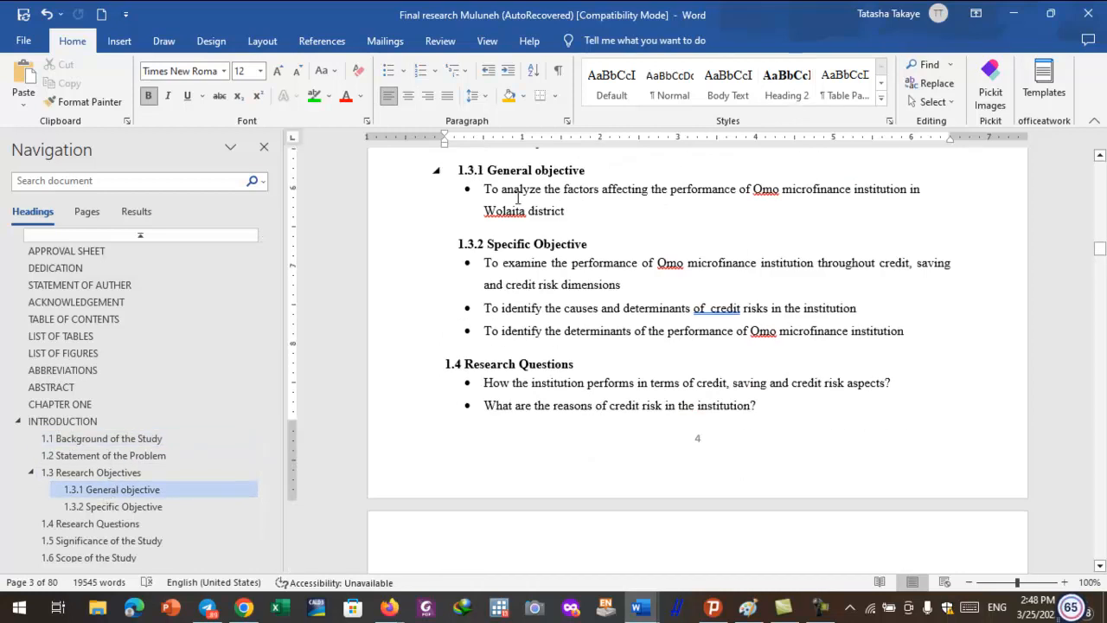
click(511, 172)
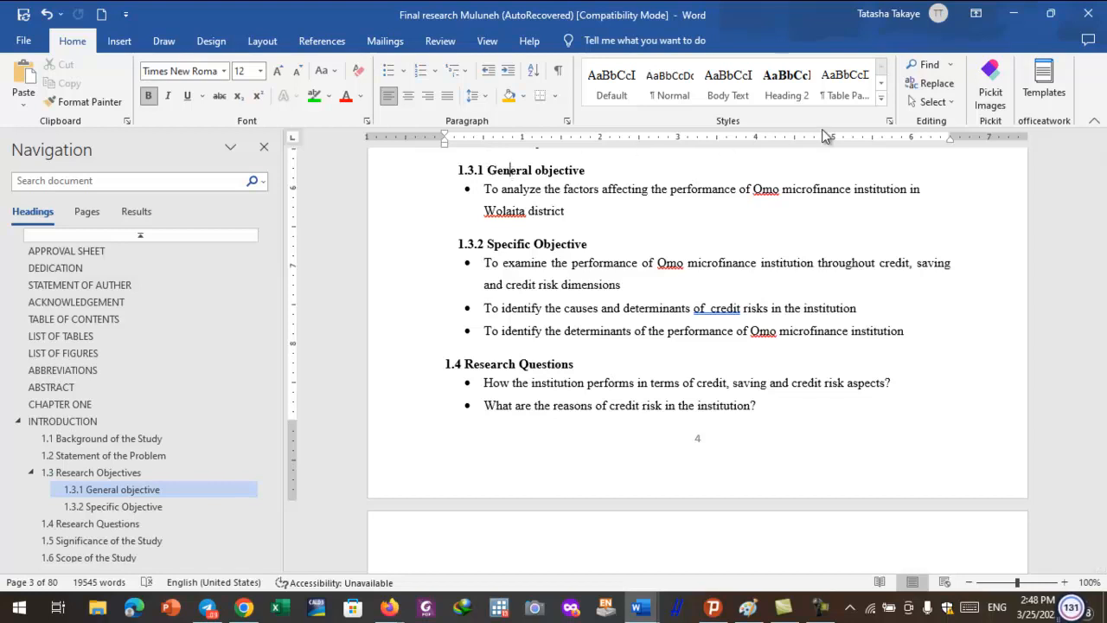
click(880, 97)
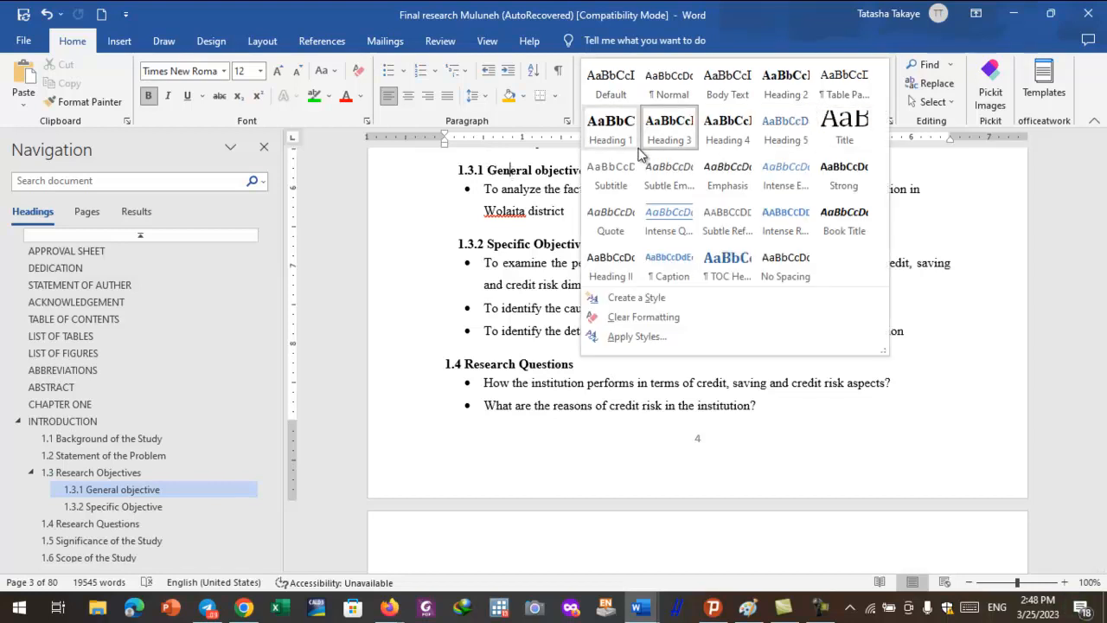
click(458, 300)
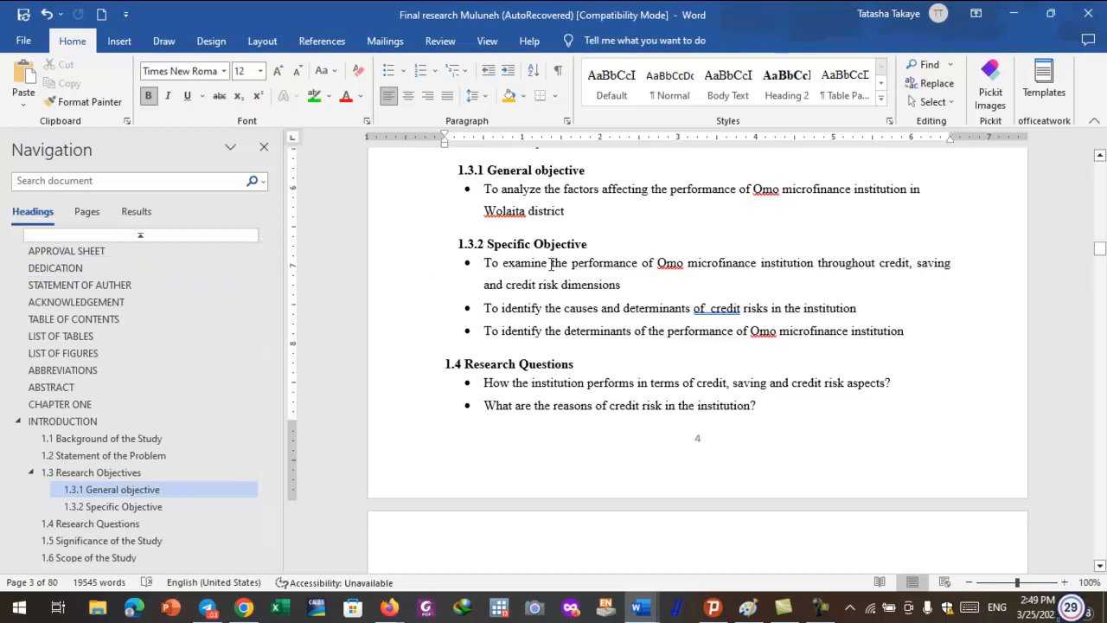
Delete the existing contents listing below the TABLE OF CONTENTS heading, keeping the heading itself
click(151, 320)
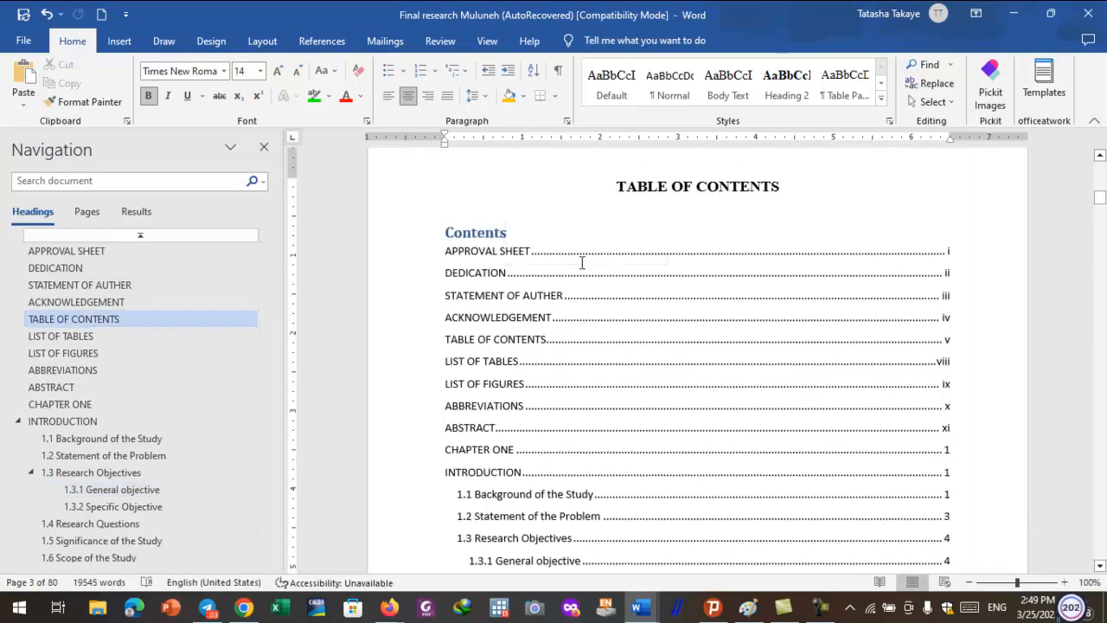
click(477, 230)
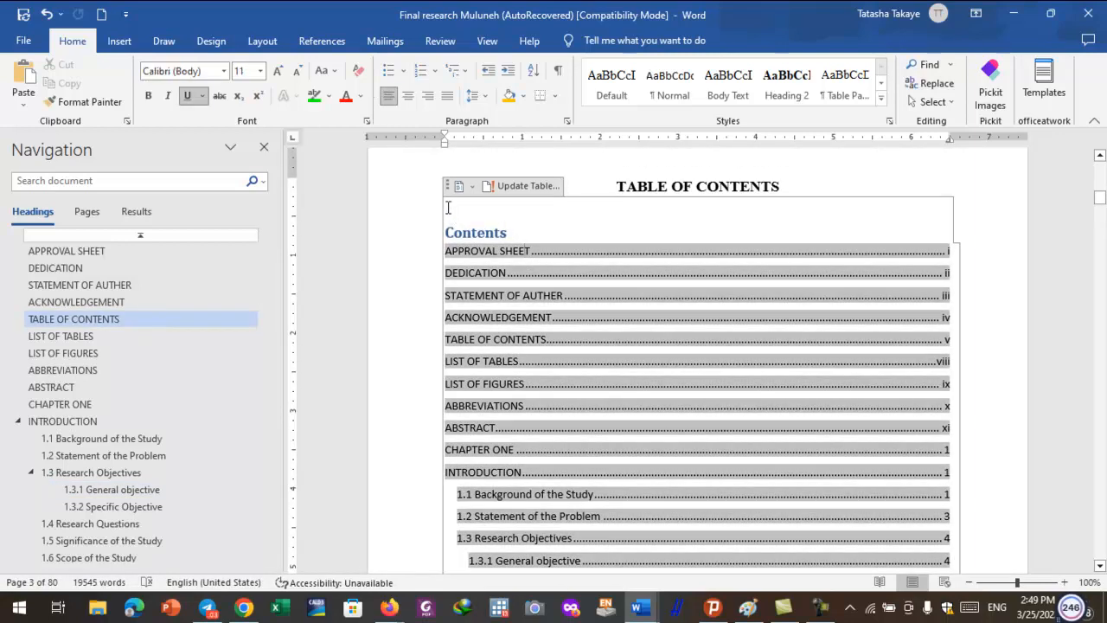
drag(481, 223, 939, 218)
key(Delete)
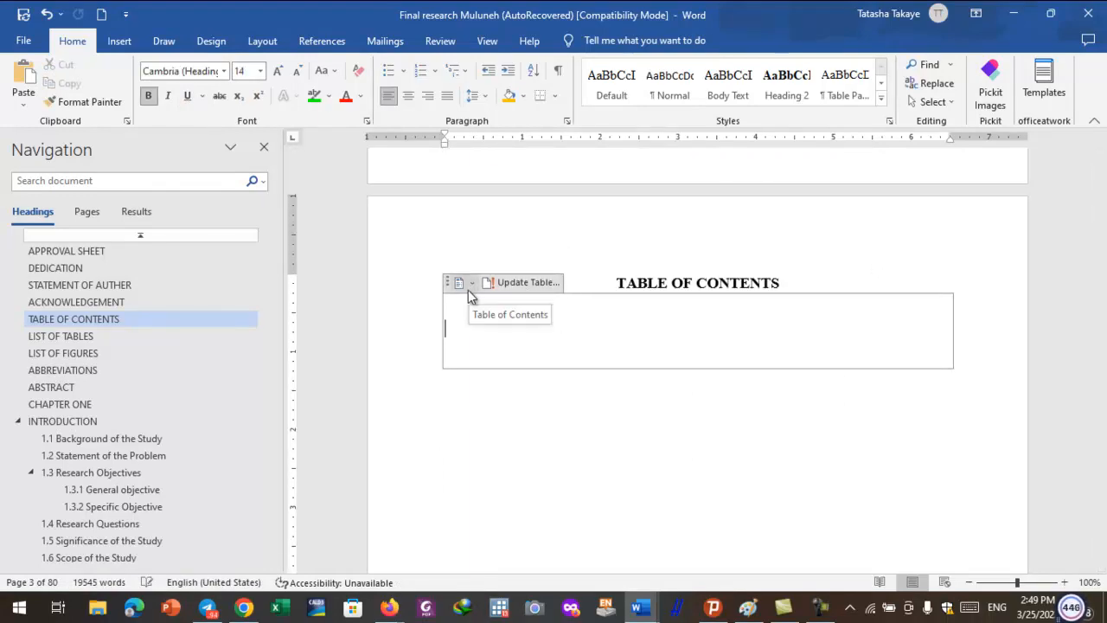
click(414, 327)
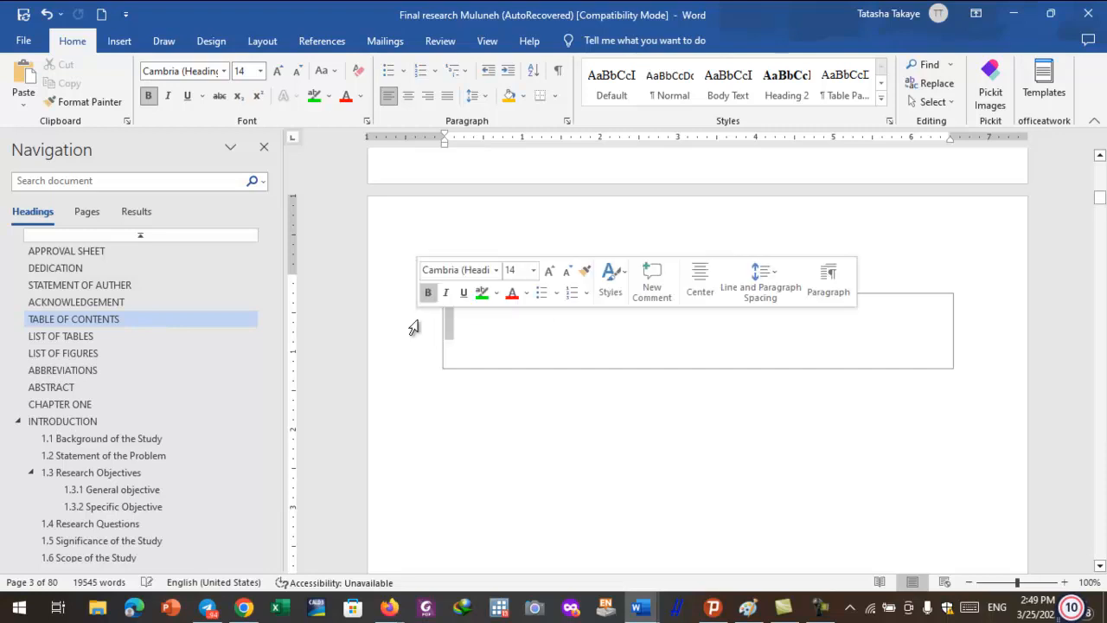
key(ctrl+z)
click(420, 291)
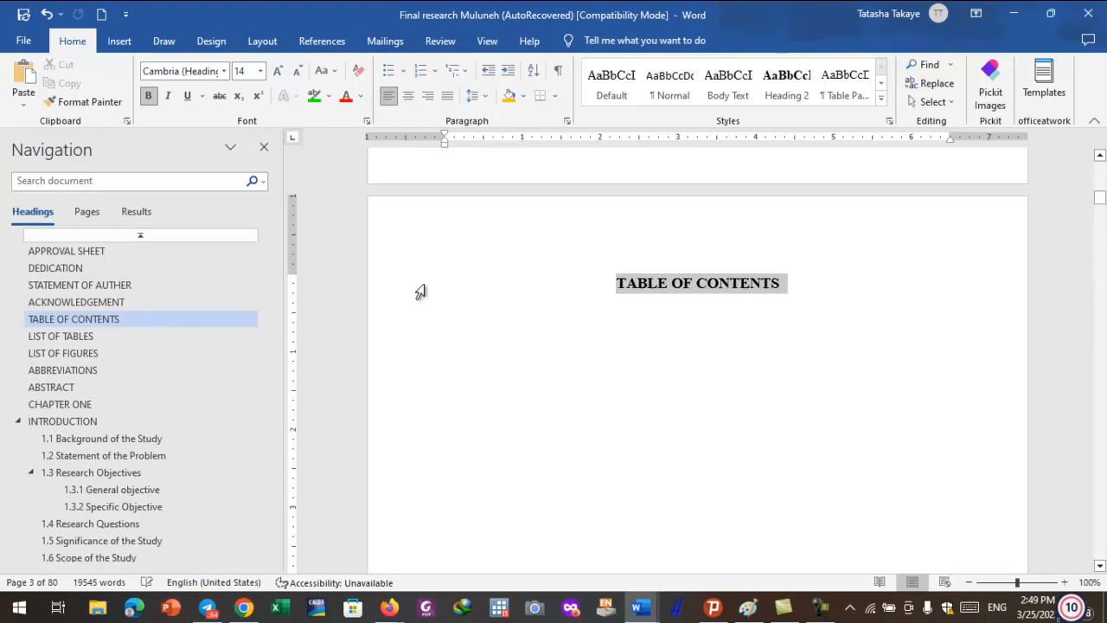
click(563, 344)
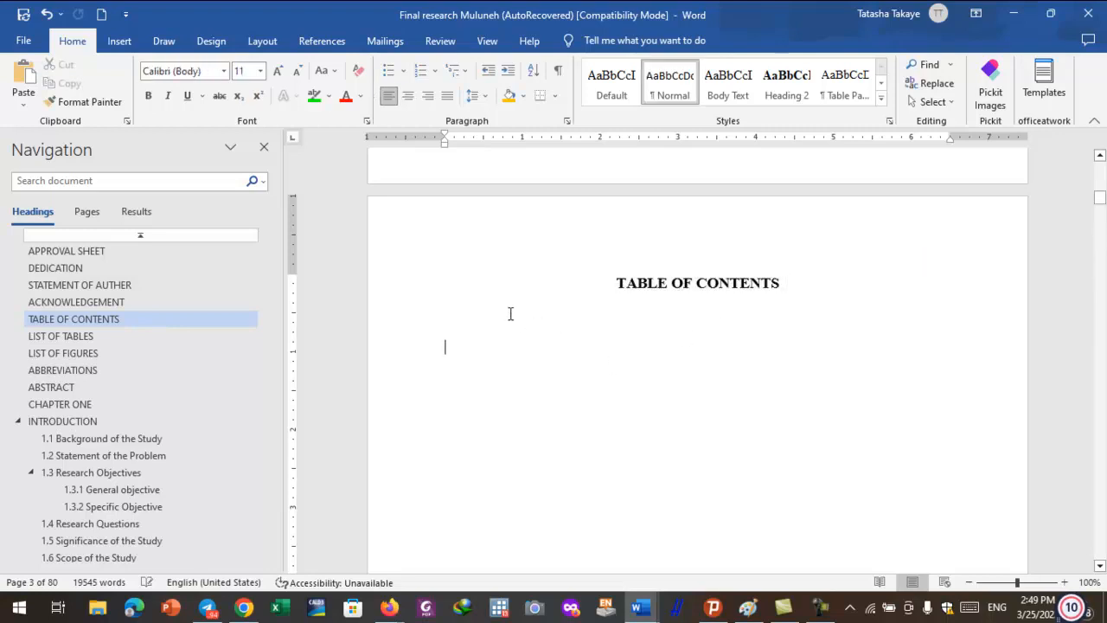
click(507, 312)
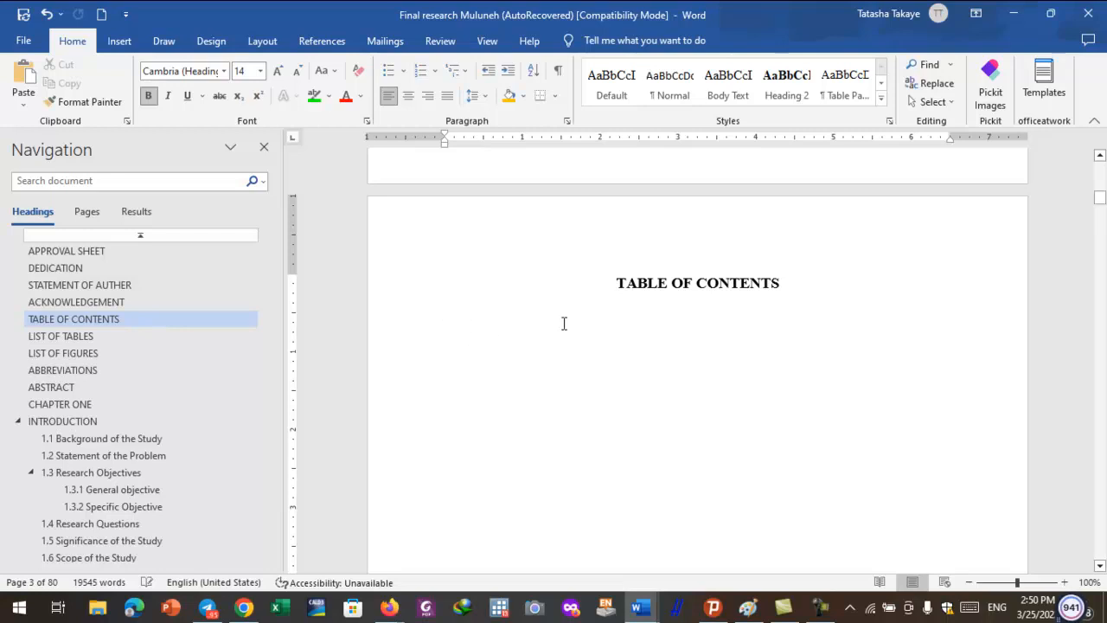
Insert a table of contents in the Automatic Table 1 format on the empty line below the TABLE OF CONTENTS heading
click(470, 341)
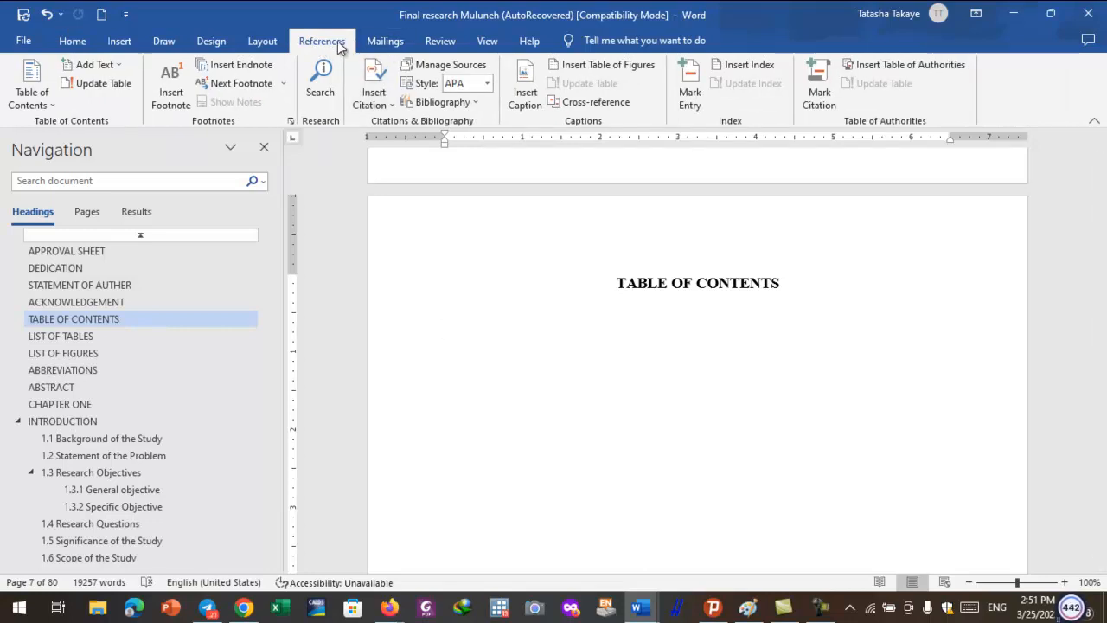
click(51, 103)
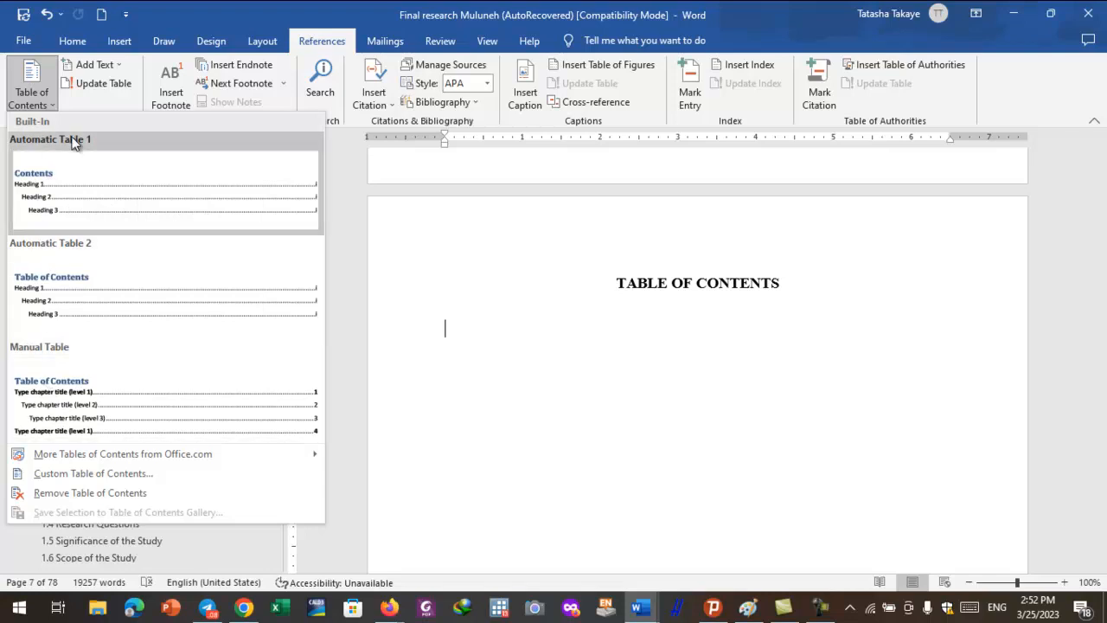
key(Escape)
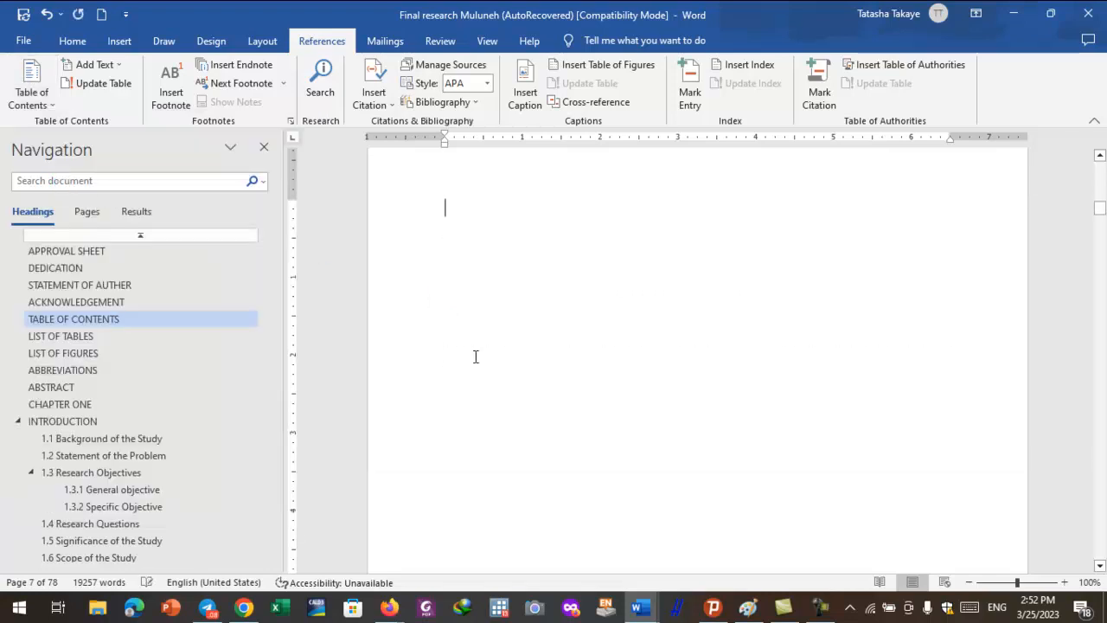
Review the newly inserted table of contents from the APPROVAL SHEET entry through APPENDICES, checking its heading levels and page numbers
scroll(493, 355, up, 15)
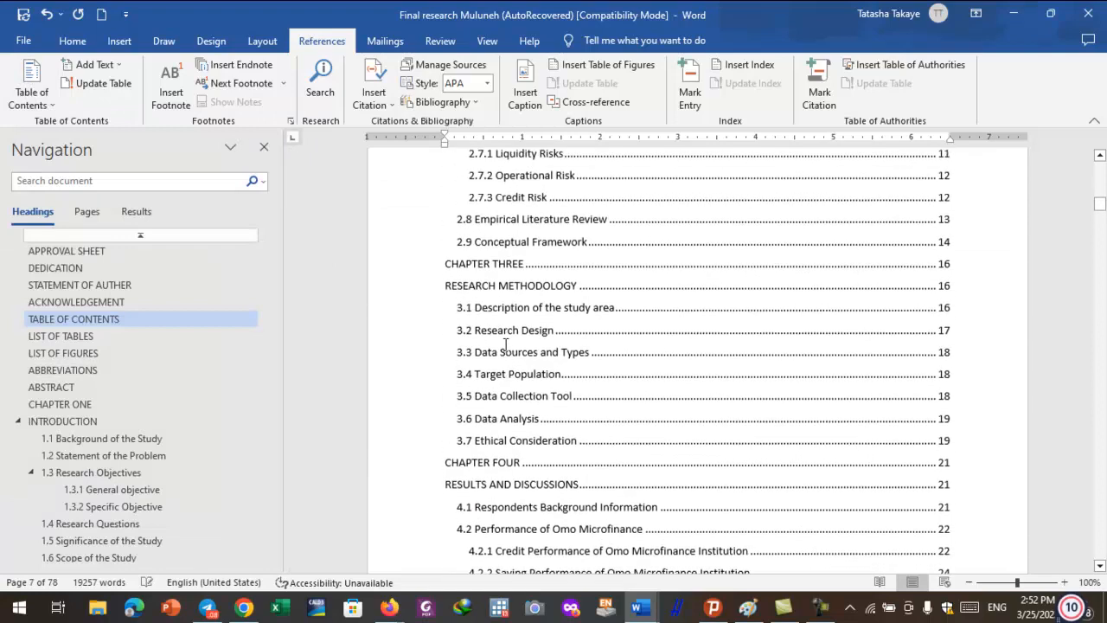
scroll(504, 343, up, 8)
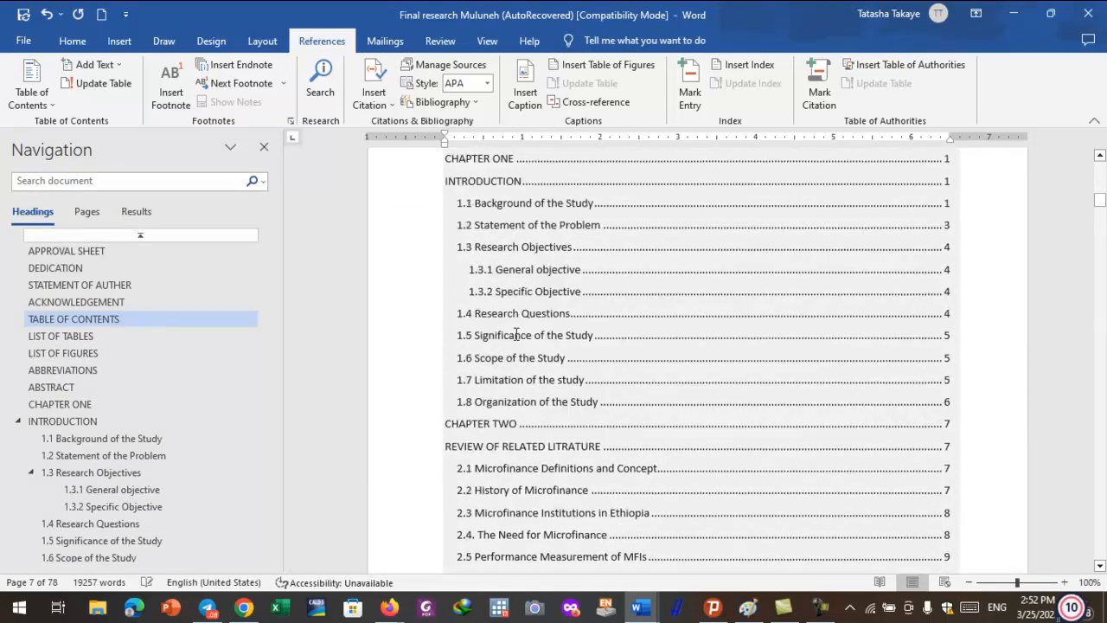
scroll(525, 336, up, 2)
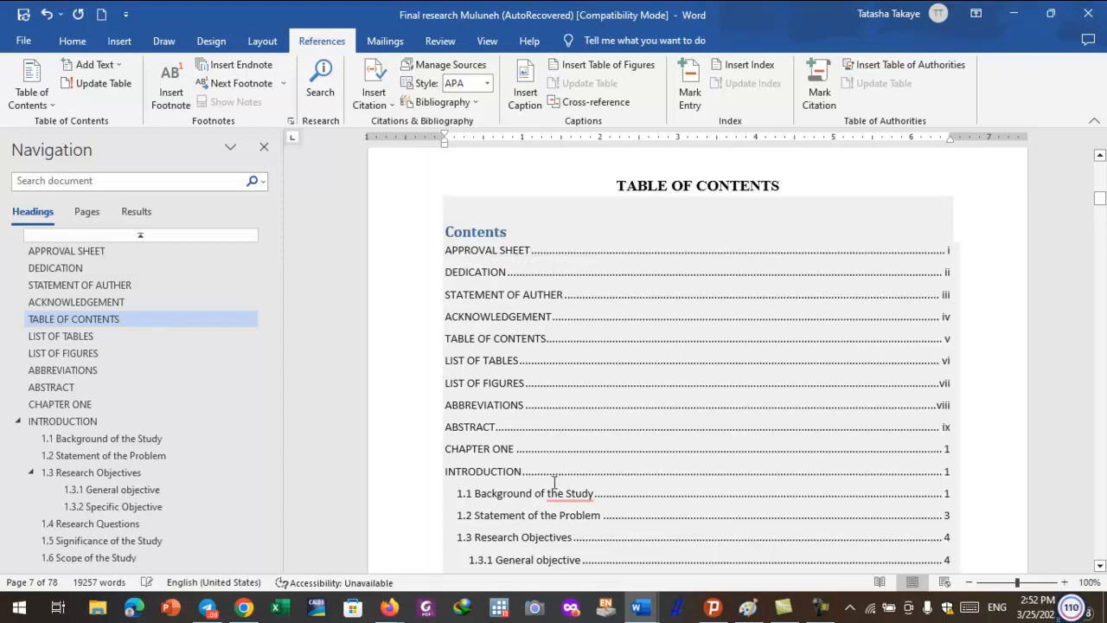
mouse_move(558, 493)
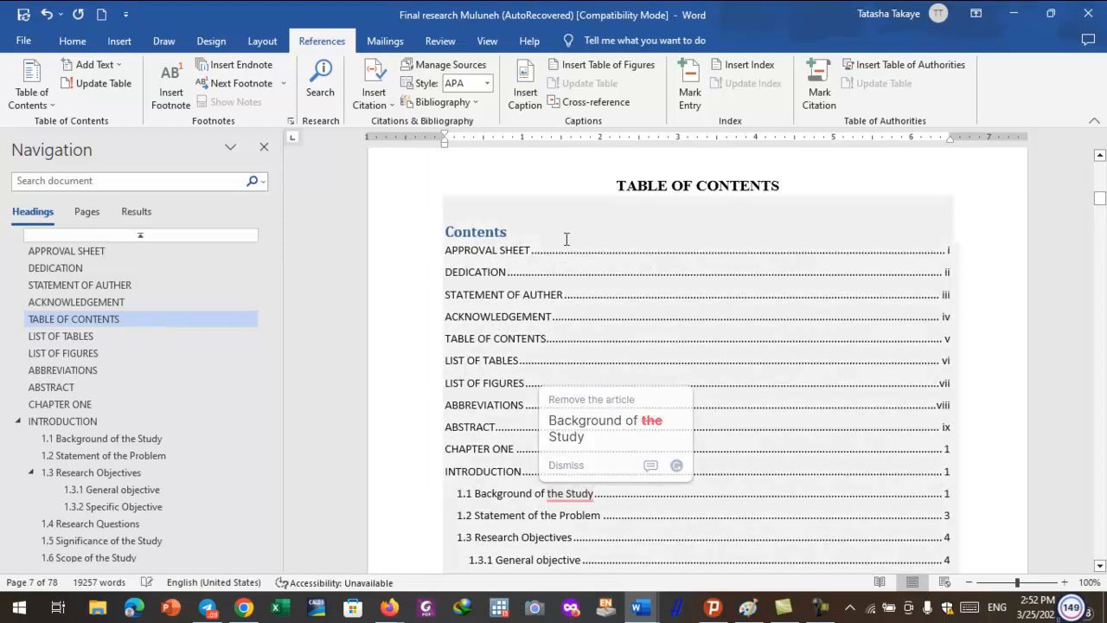
click(563, 237)
scroll(489, 376, down, 3)
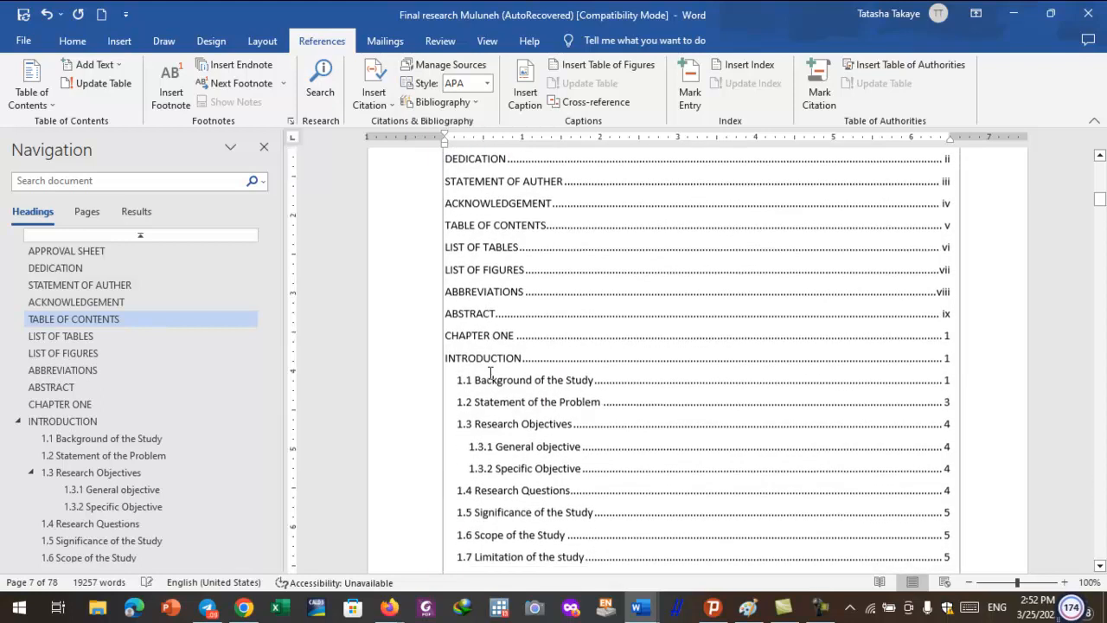
scroll(493, 406, down, 3)
scroll(497, 432, down, 10)
scroll(498, 437, down, 6)
scroll(498, 437, down, 9)
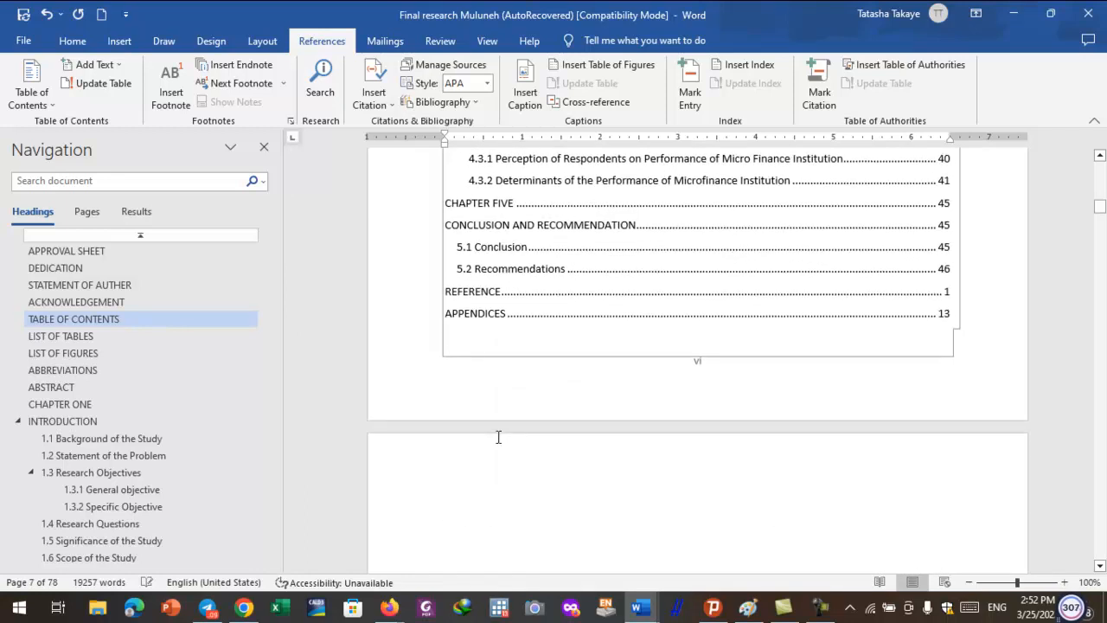
scroll(573, 378, up, 3)
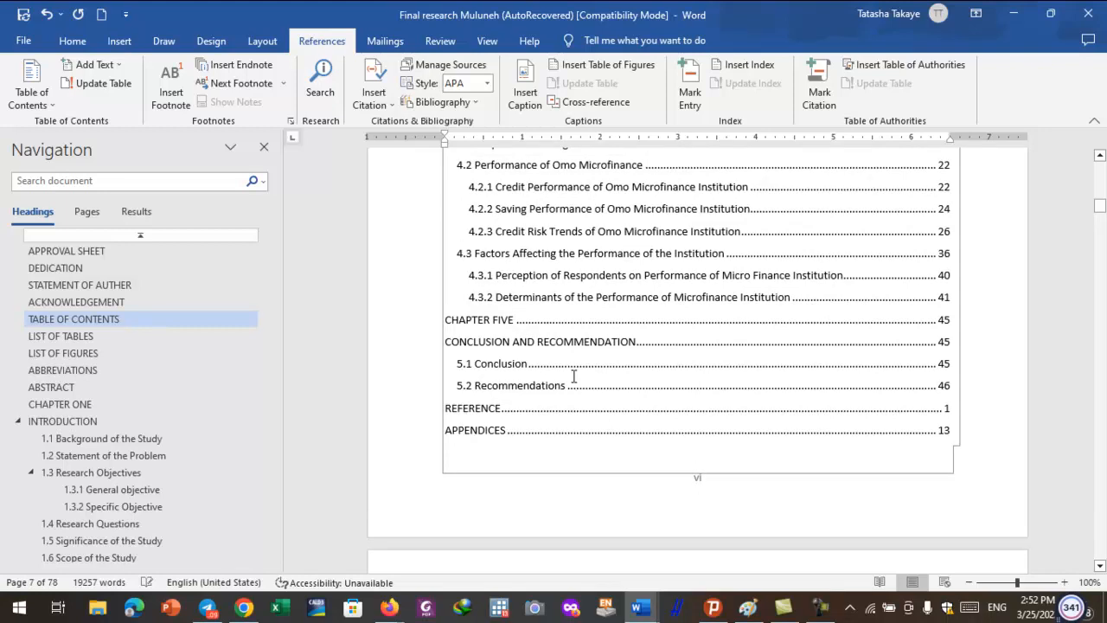
scroll(574, 377, up, 4)
scroll(573, 377, up, 3)
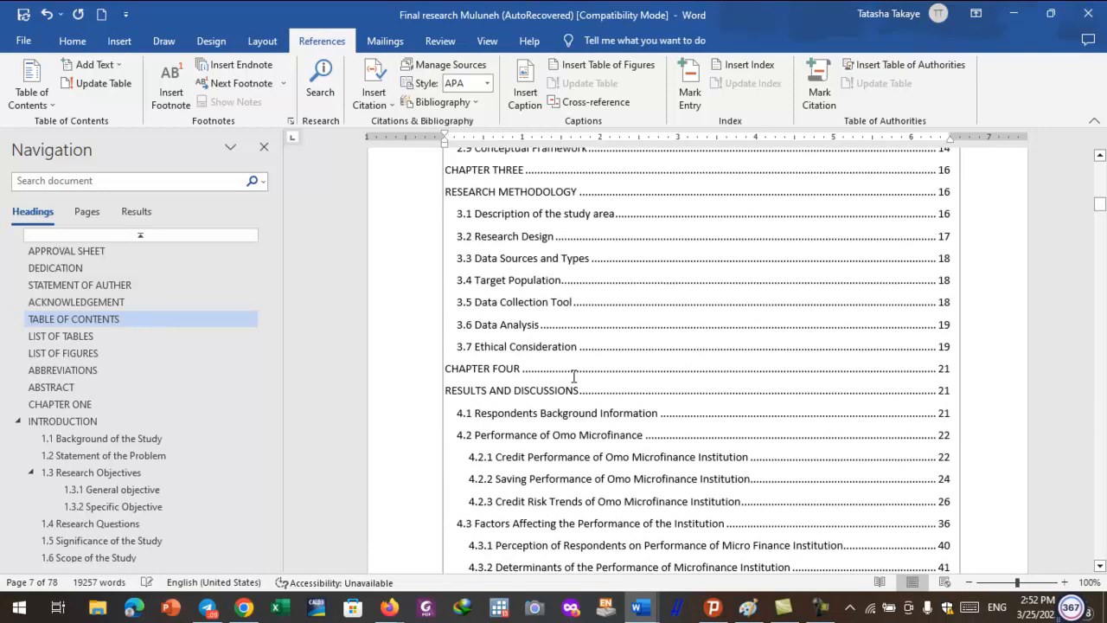